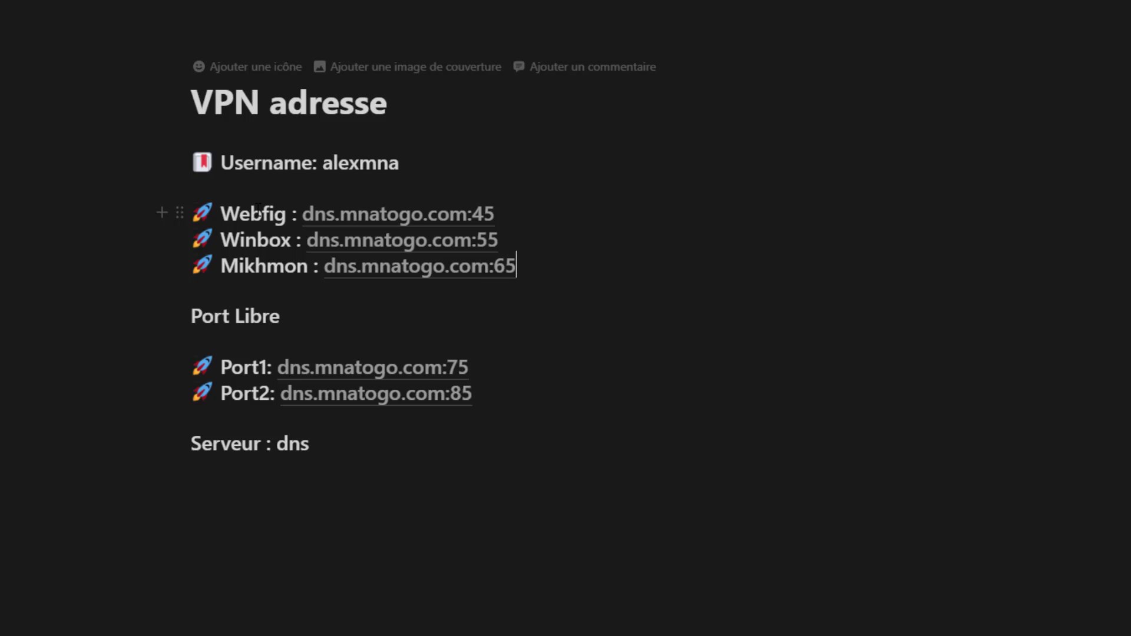
- Copy the Webfig address dns.mnatogo.com:45 from the VPN adresse note and load it in a new Chrome tab
drag(495, 214, 439, 201)
key(ctrl+c)
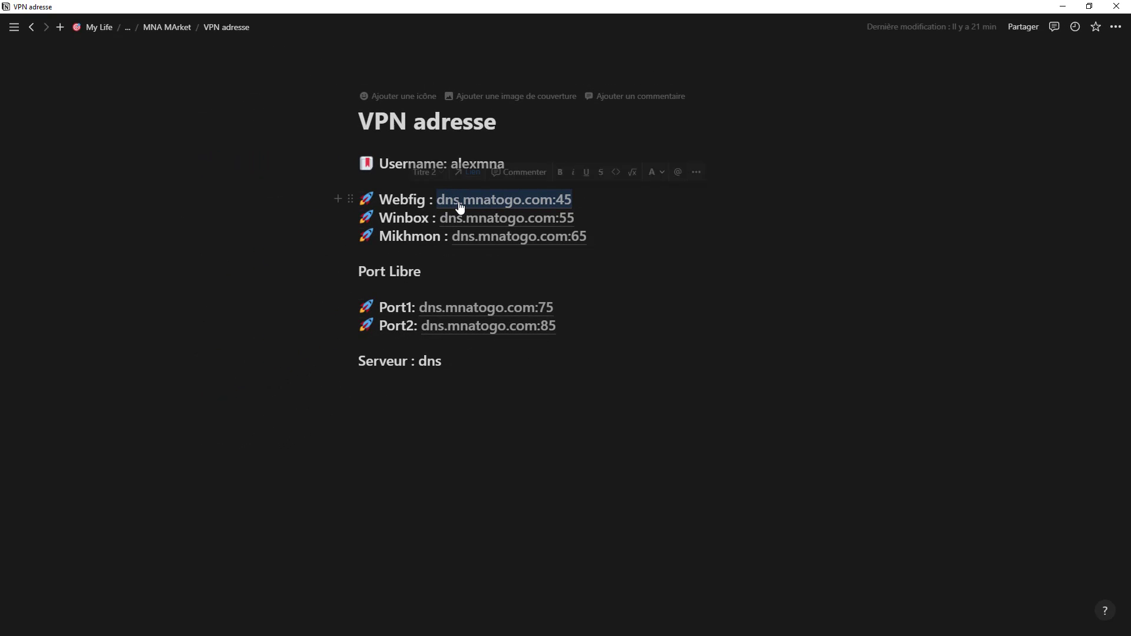
right_click(475, 215)
click(422, 238)
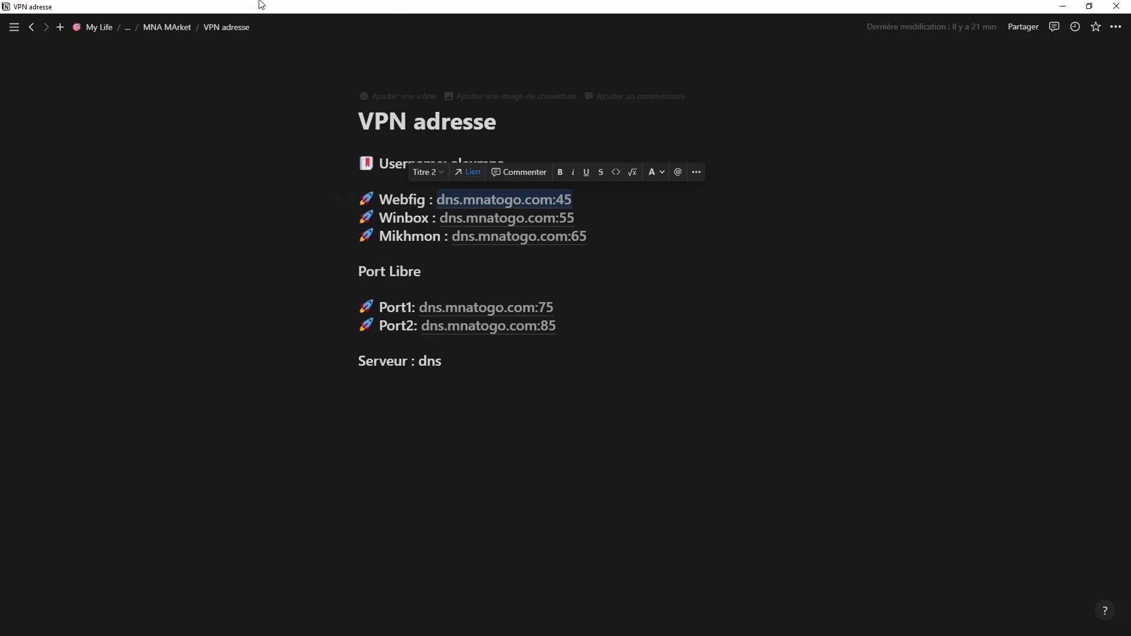
key(super)
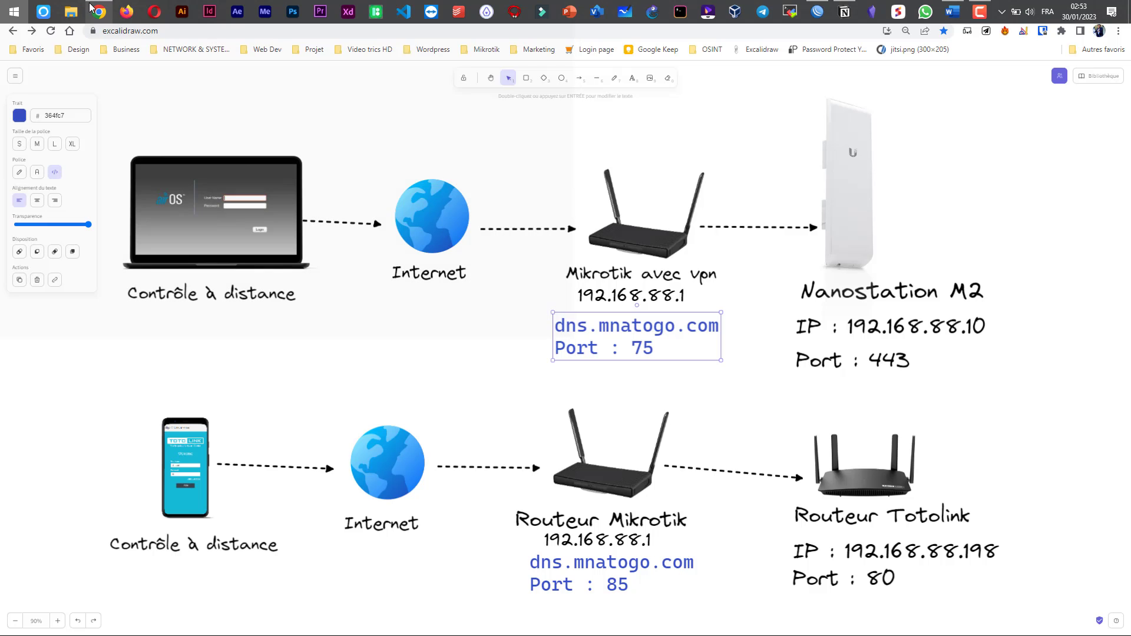
key(ctrl+t)
key(ctrl+v)
key(Return)
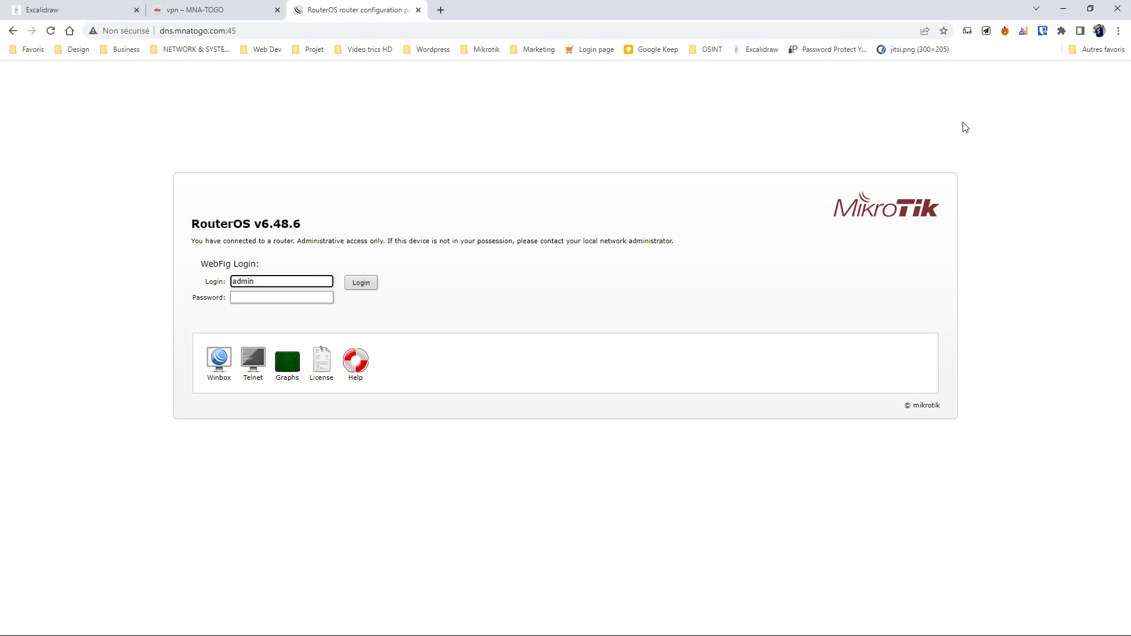
- Open the router's User Manager login page at dns.mnatogo.com:45/userman
click(1064, 8)
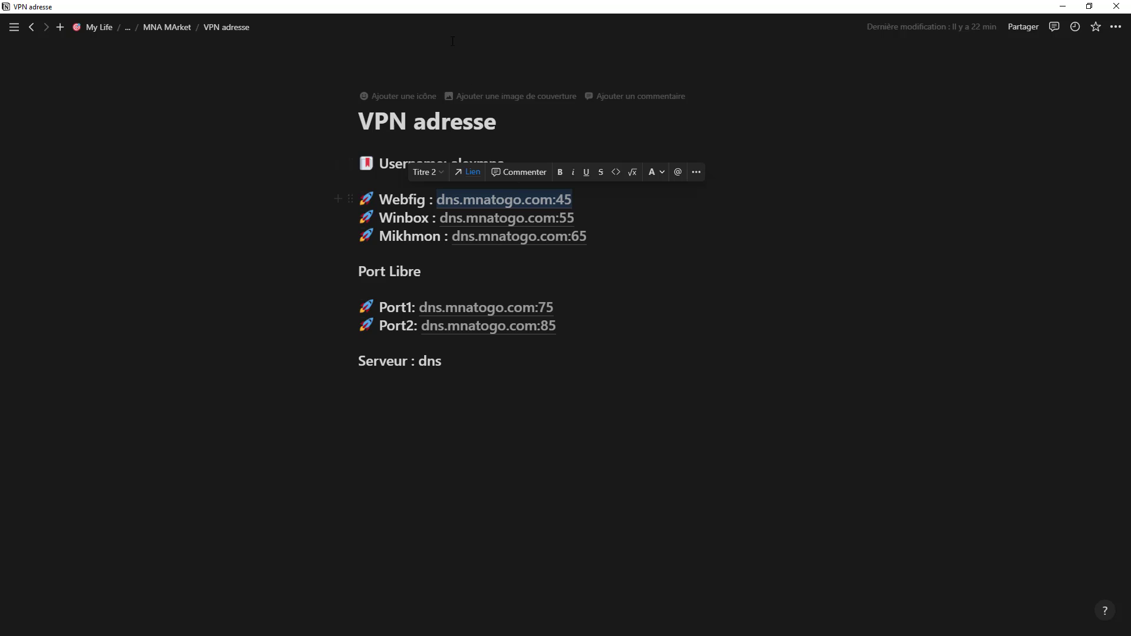
click(526, 236)
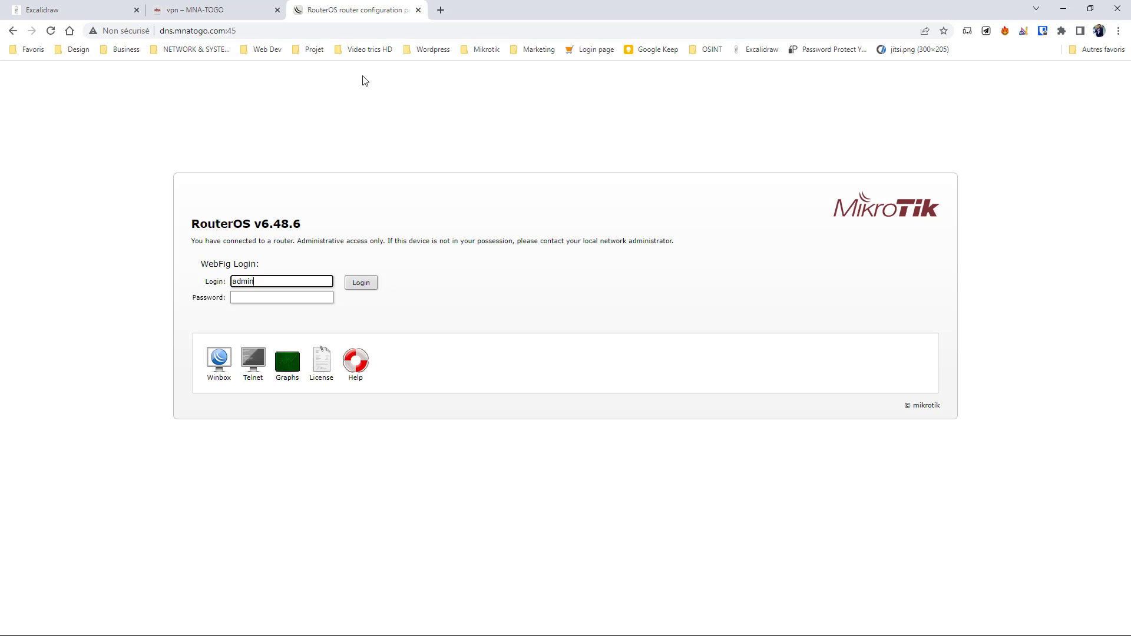
click(332, 33)
click(331, 33)
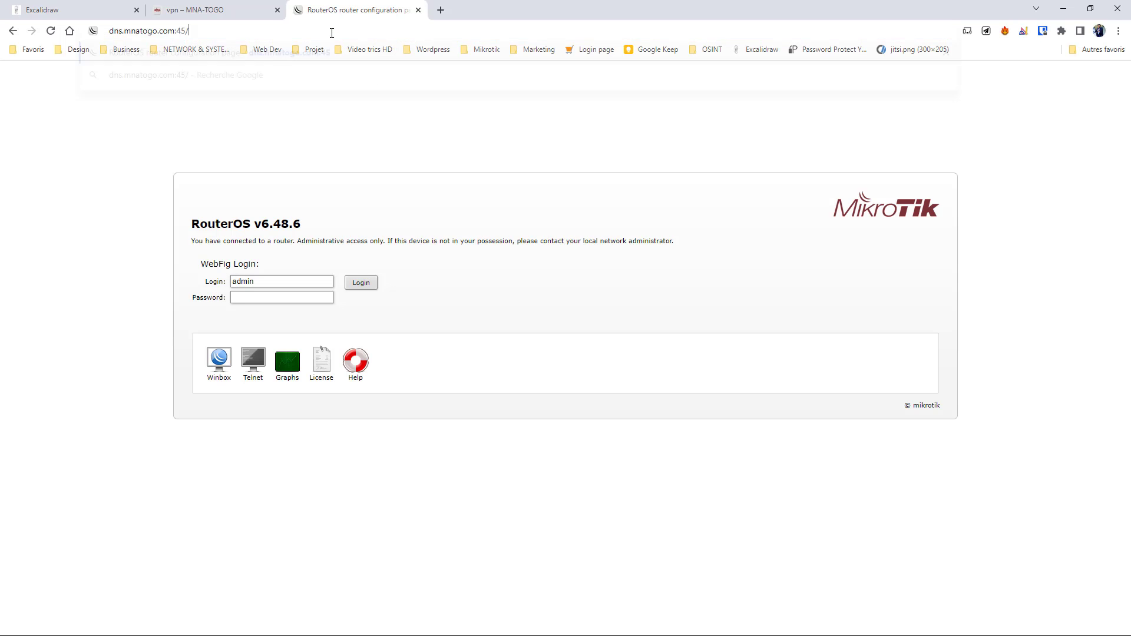
text(/usr)
key(BackSpace)
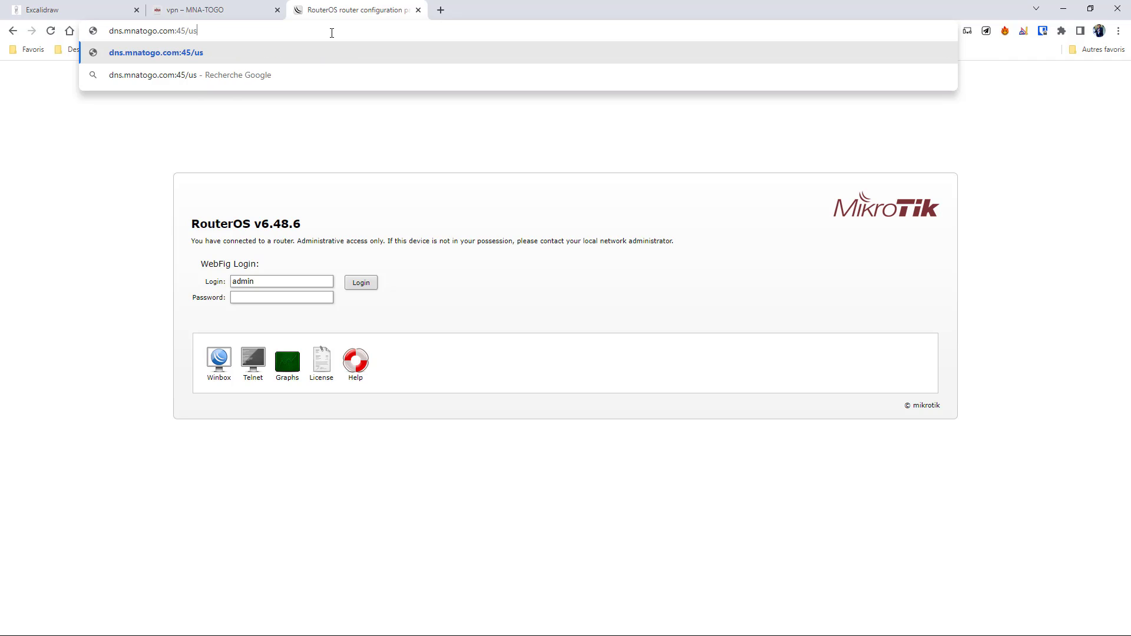
text(erman)
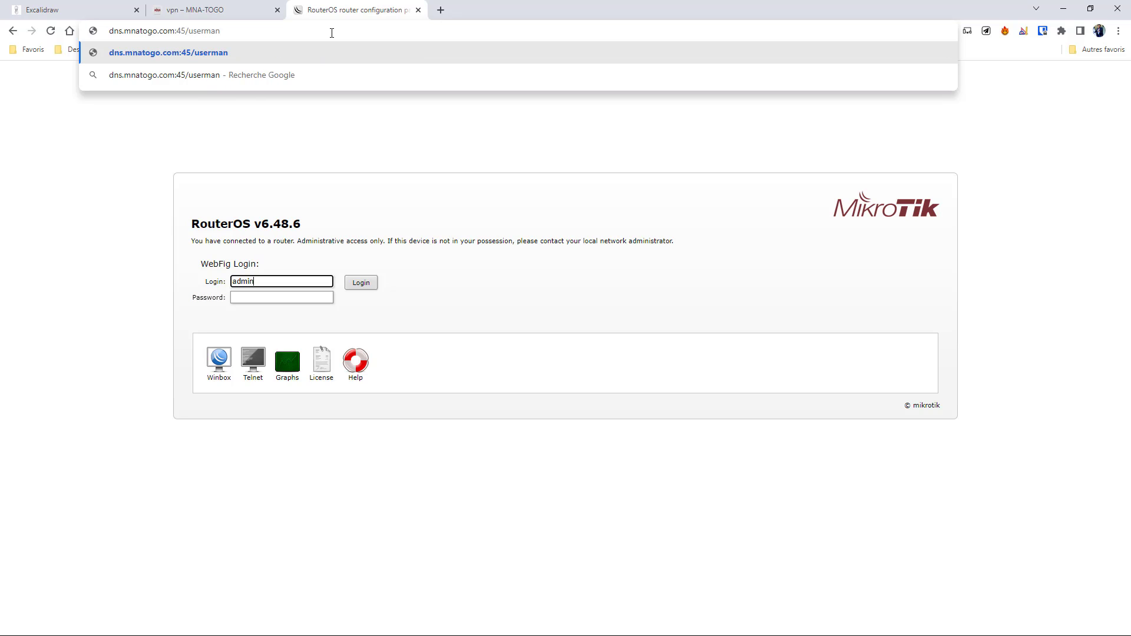
key(Return)
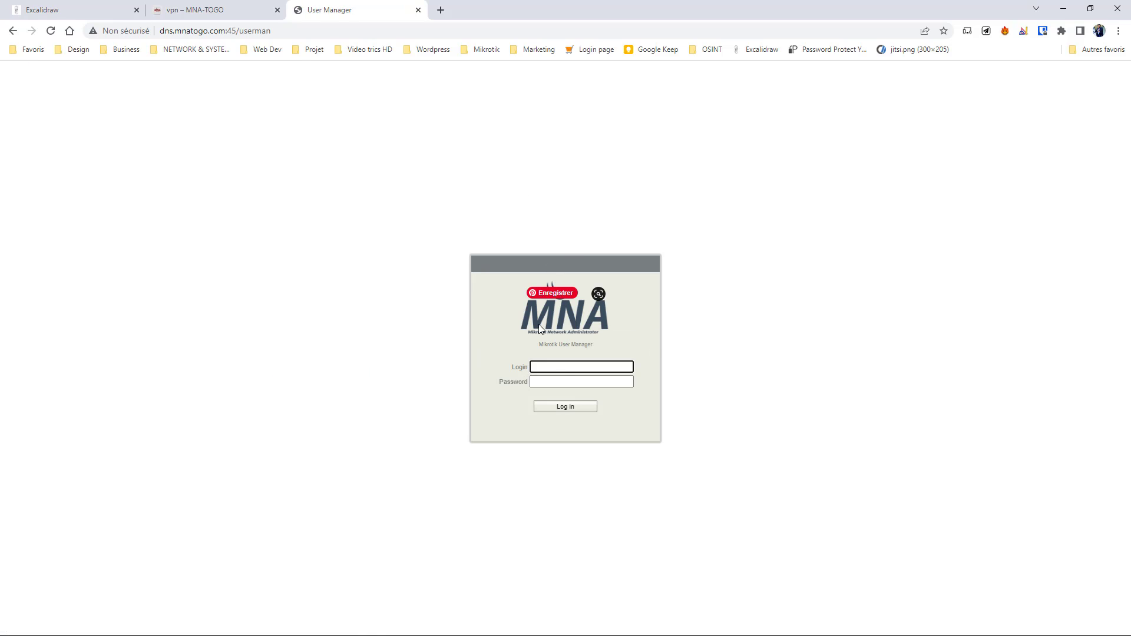
- Return to the VPN adresse note in Notion and review the Mikhmon and Winbox addresses
click(1063, 10)
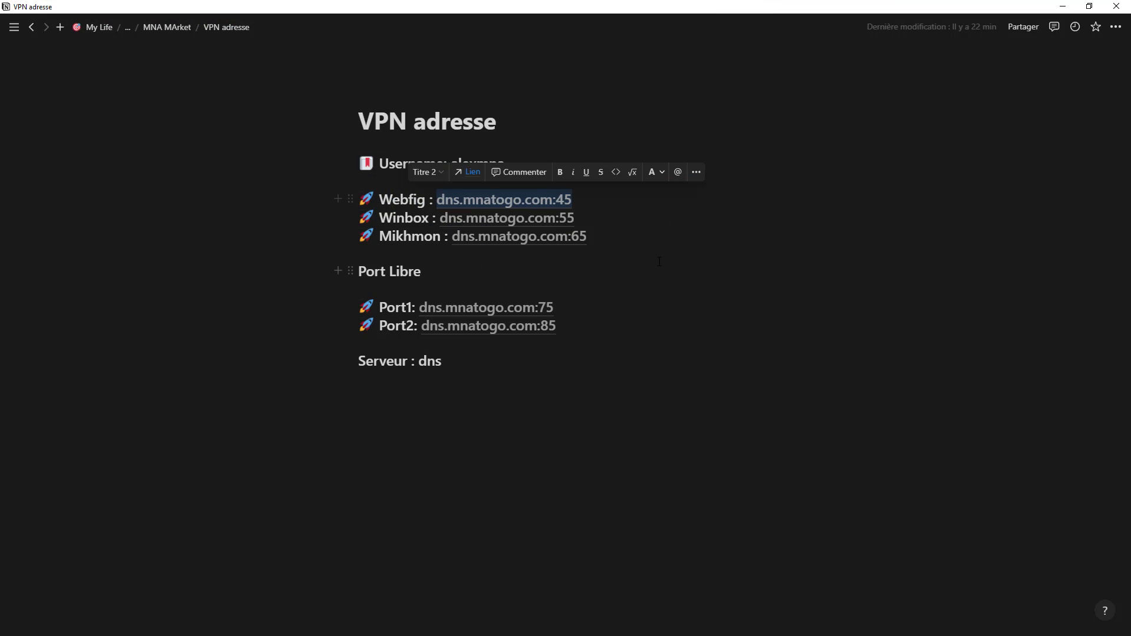
drag(587, 237, 459, 237)
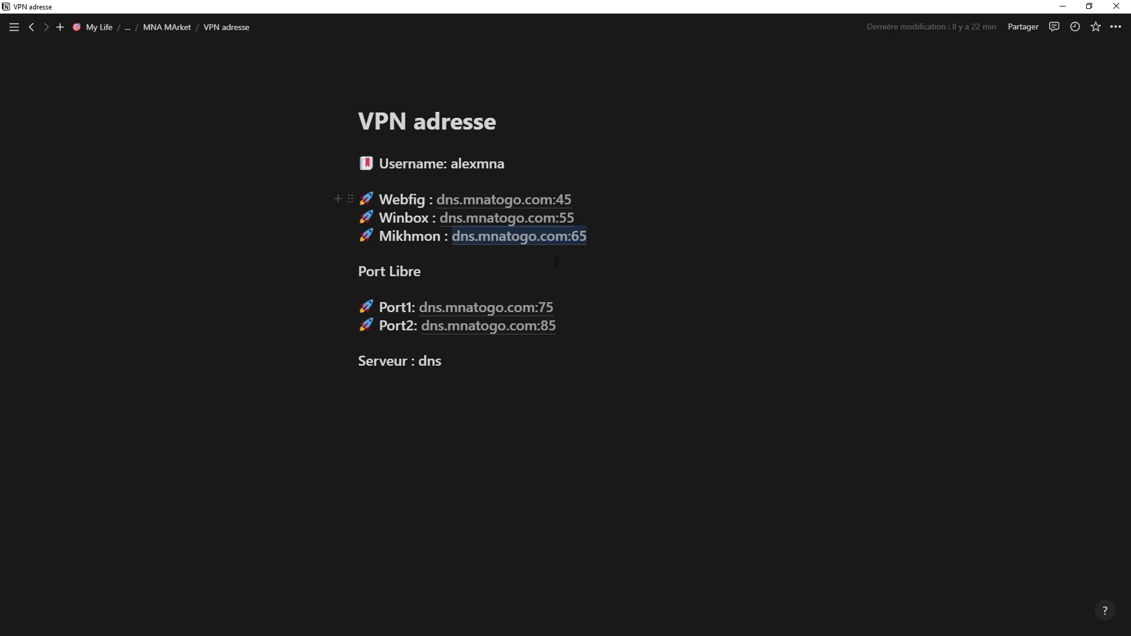
click(746, 356)
drag(575, 218, 441, 218)
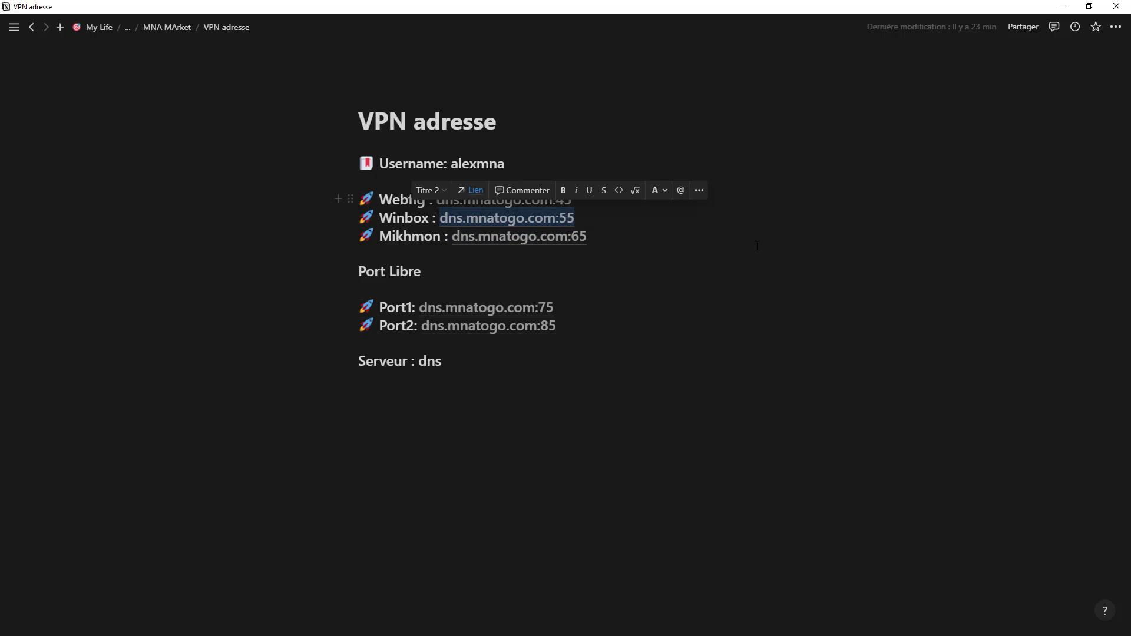
click(757, 246)
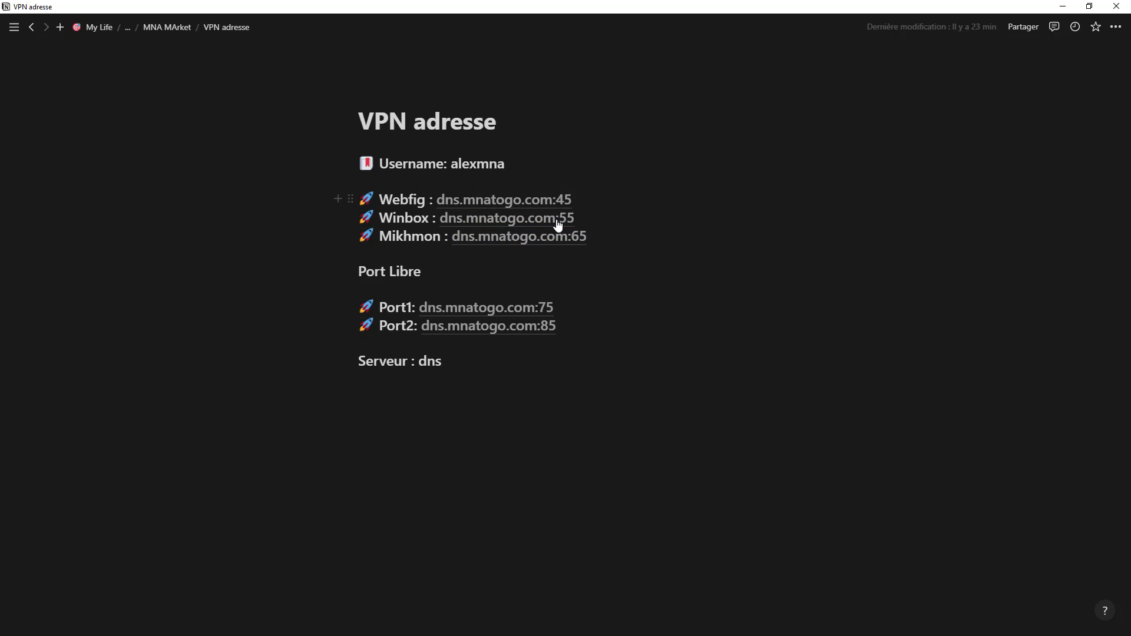
mouse_move(495, 222)
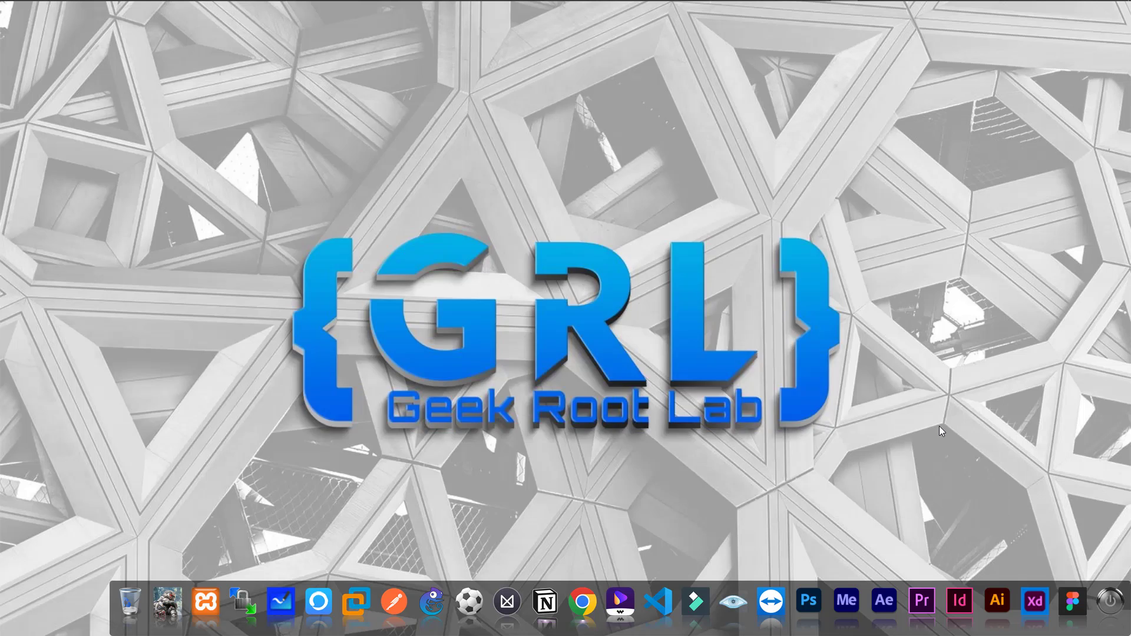
click(876, 391)
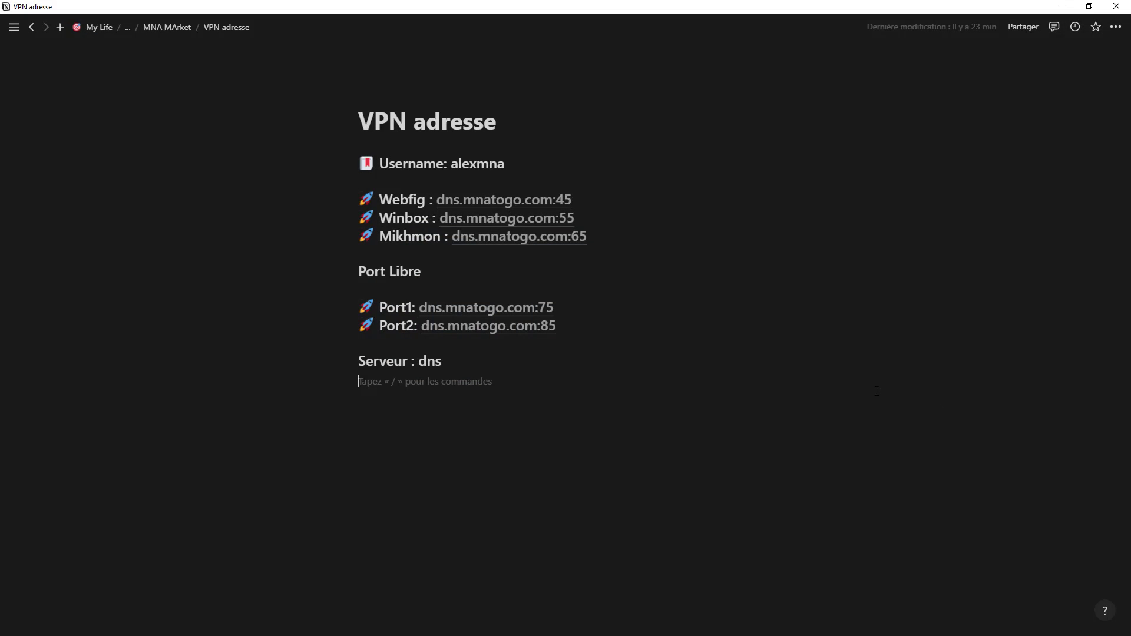
- Switch to the WinBox session and open the firewall's NAT rules
click(1064, 7)
mouse_move(855, 6)
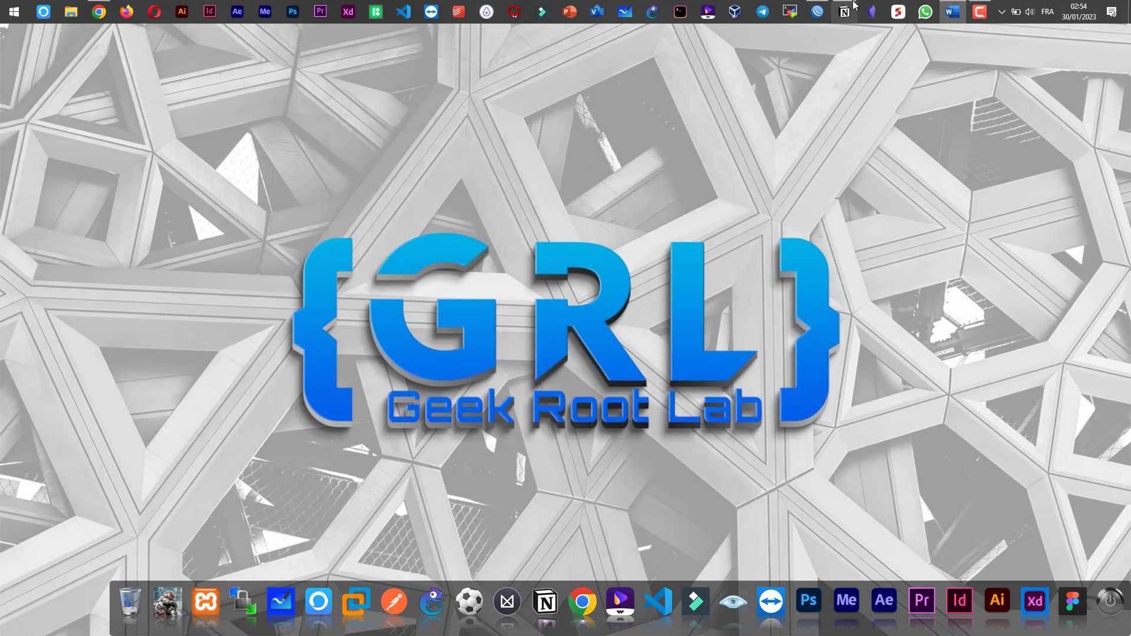
click(819, 8)
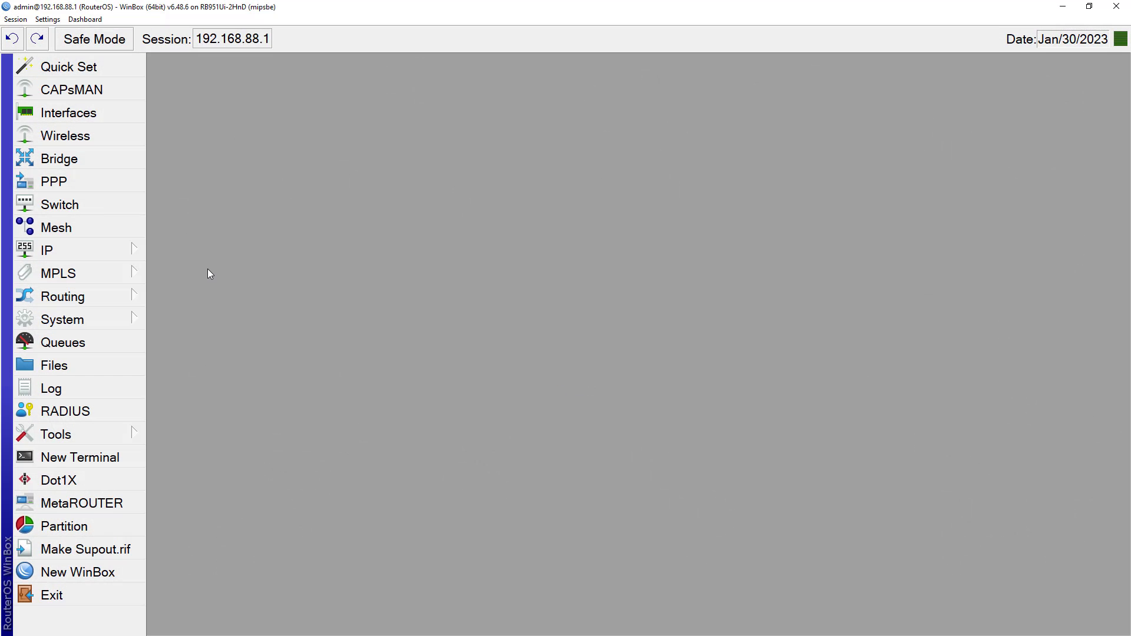
click(124, 256)
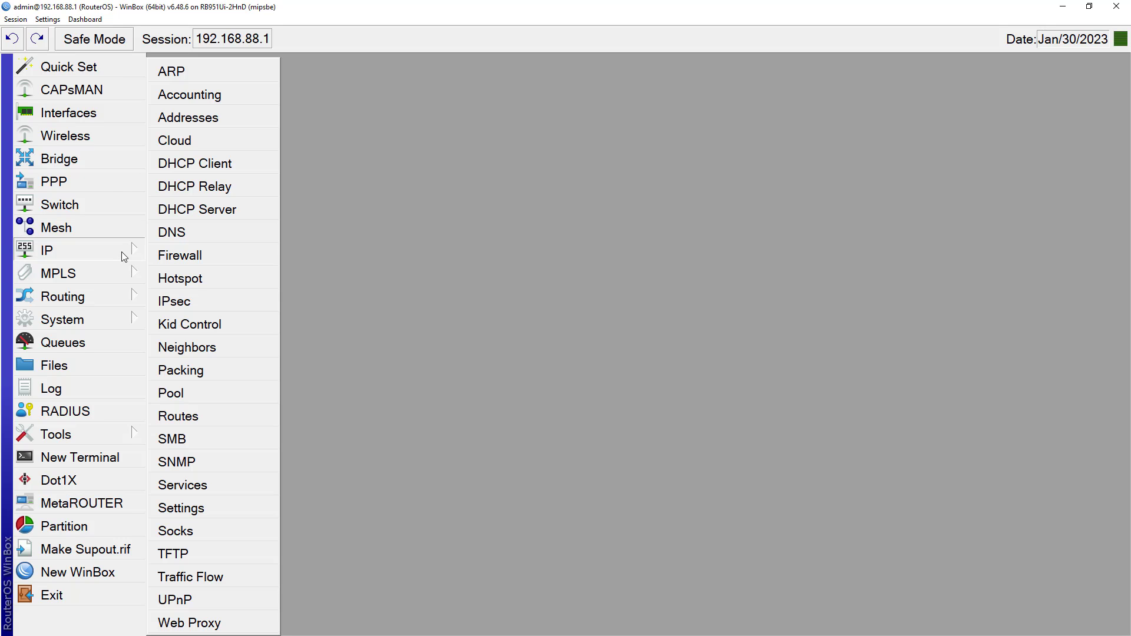
click(200, 264)
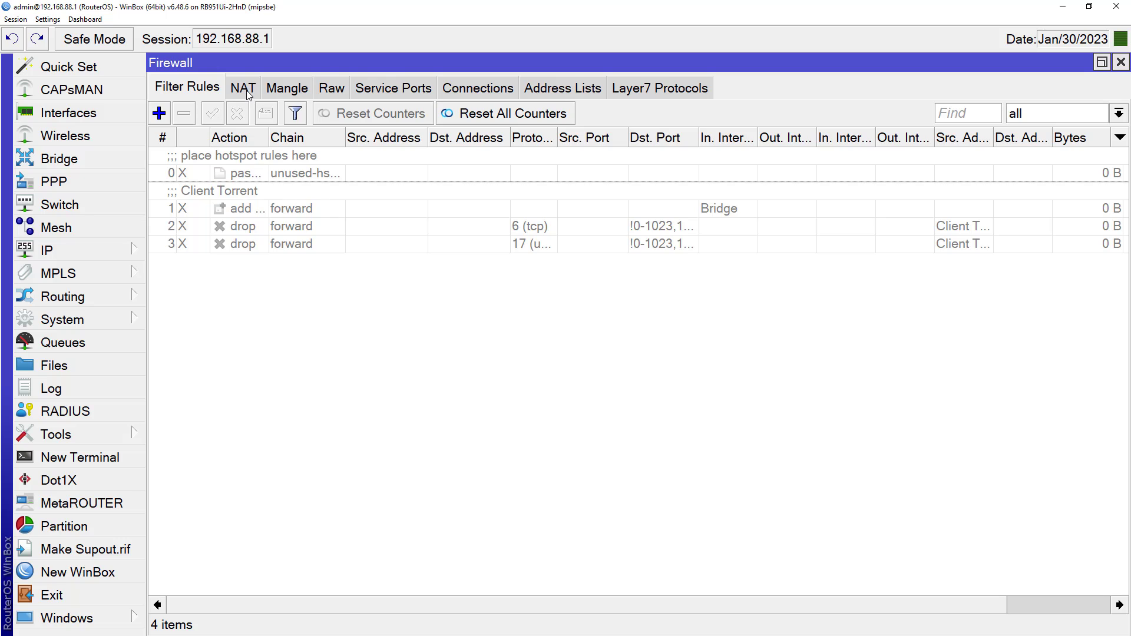
click(248, 95)
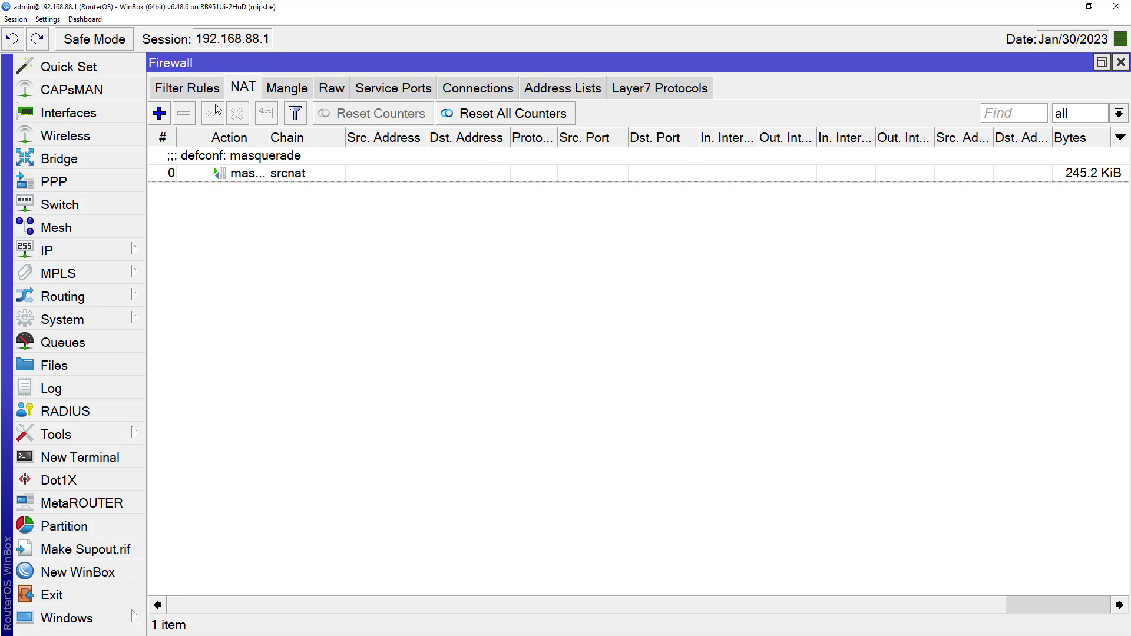
- Start a new NAT rule with chain dstnat and protocol 6 (tcp)
click(159, 113)
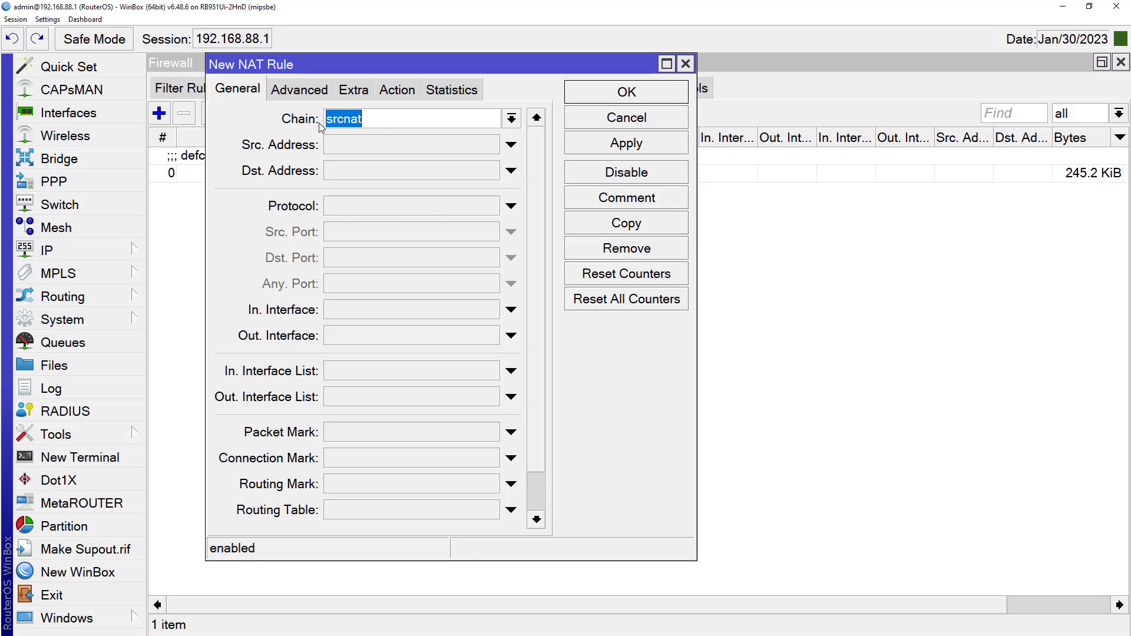
click(512, 124)
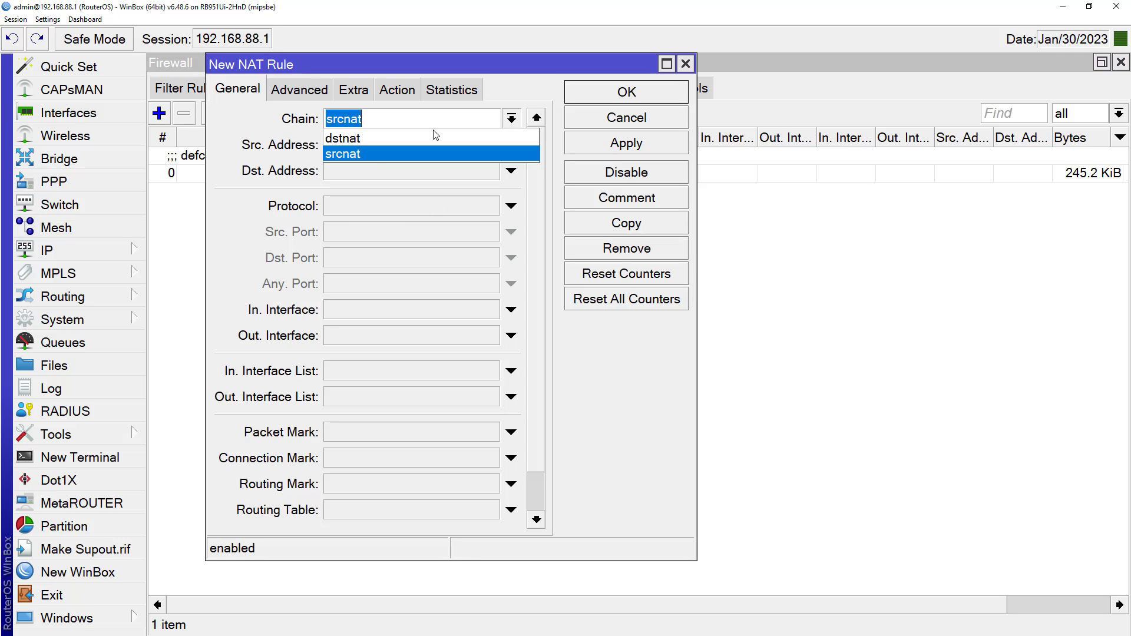
click(342, 141)
click(368, 210)
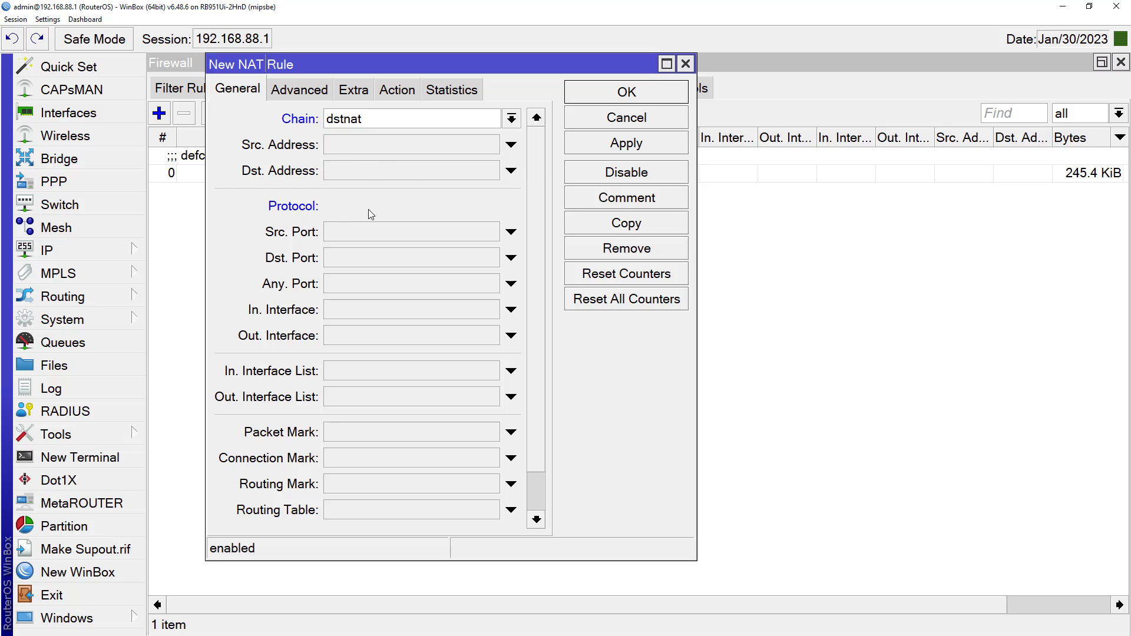
click(421, 207)
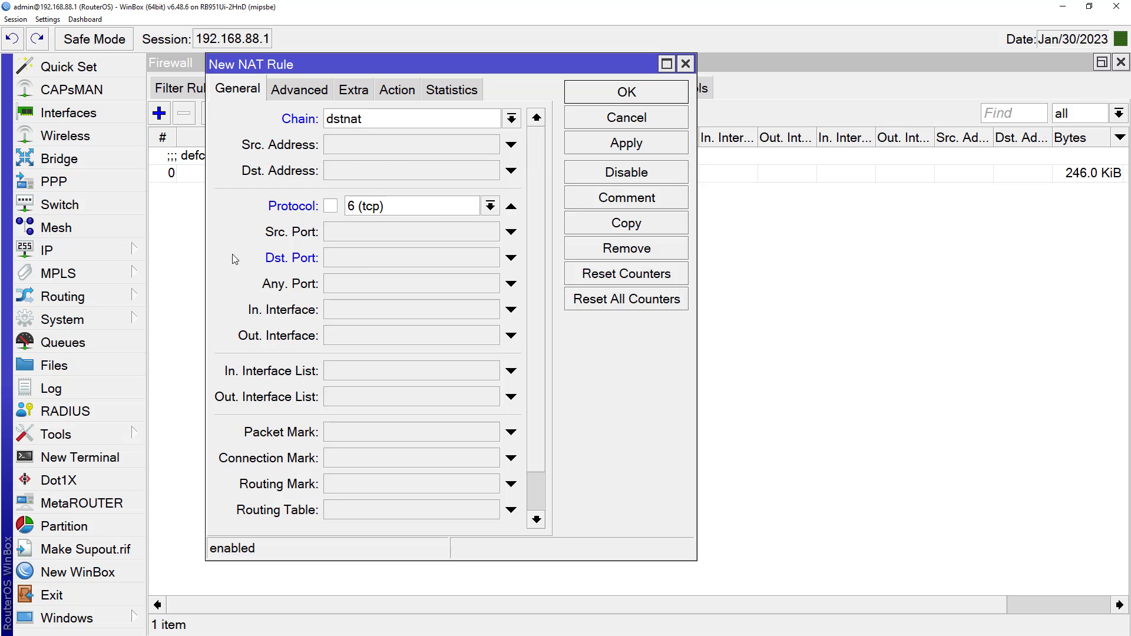
- Copy port number 75 from the Port1 address in the Notion note and set it as the NAT rule's Dst. Port in WinBox
click(338, 259)
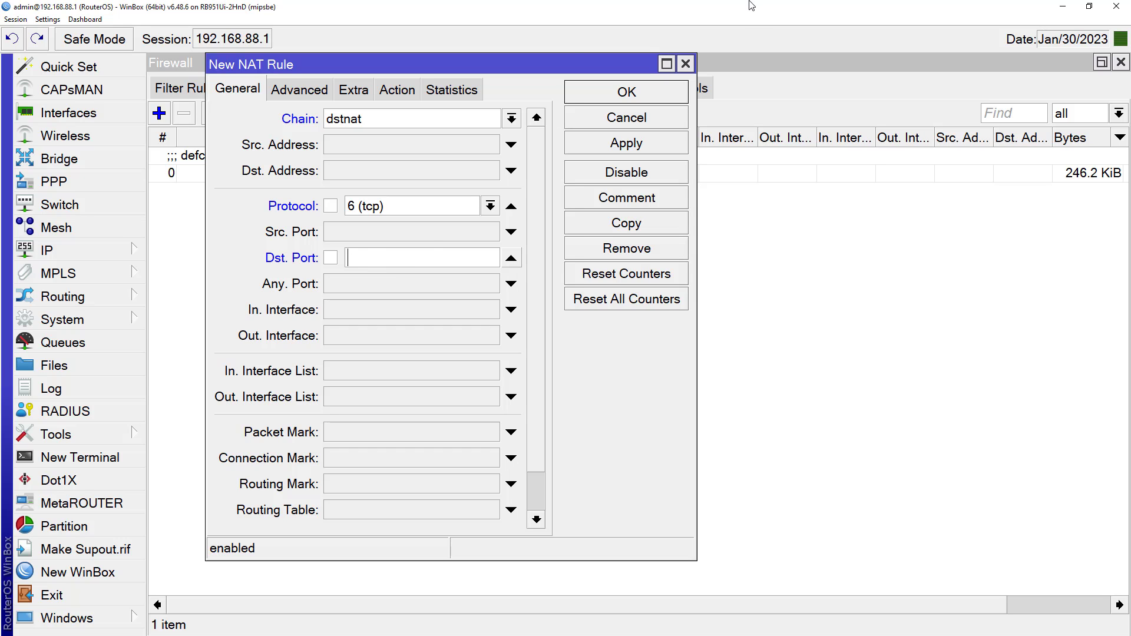
key(super)
click(855, 17)
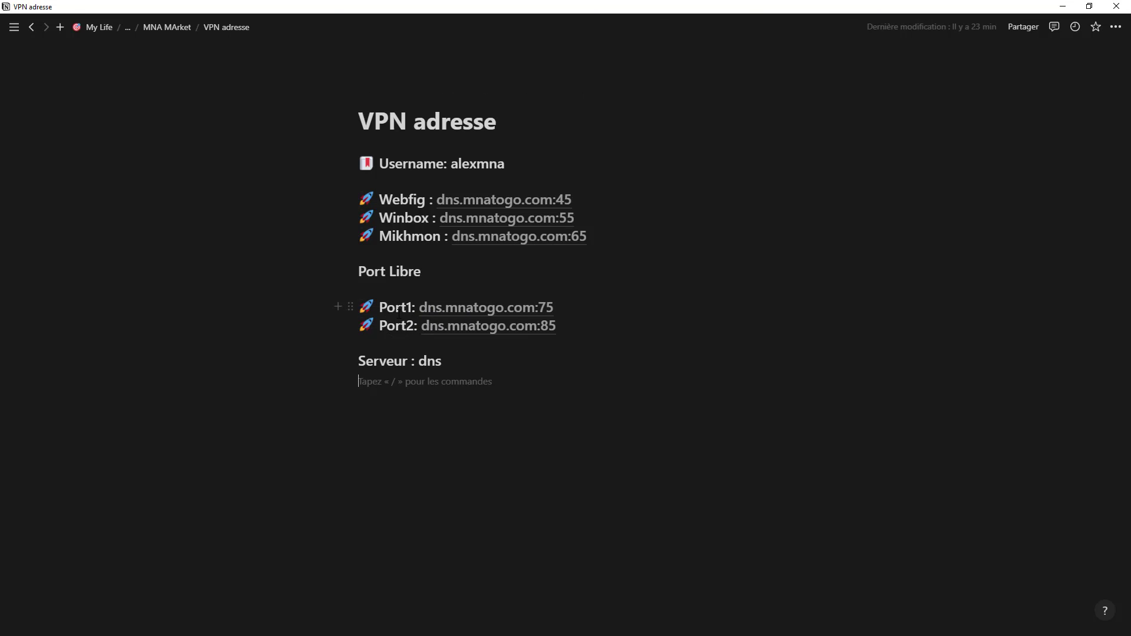
drag(553, 308, 536, 308)
key(ctrl+c)
right_click(543, 313)
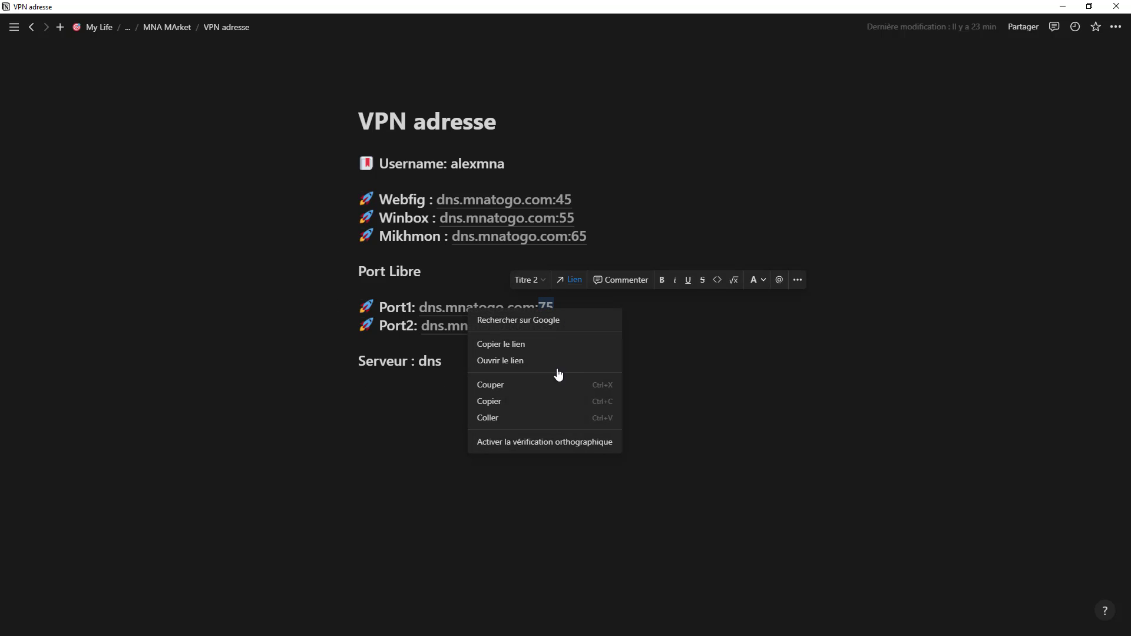
click(508, 399)
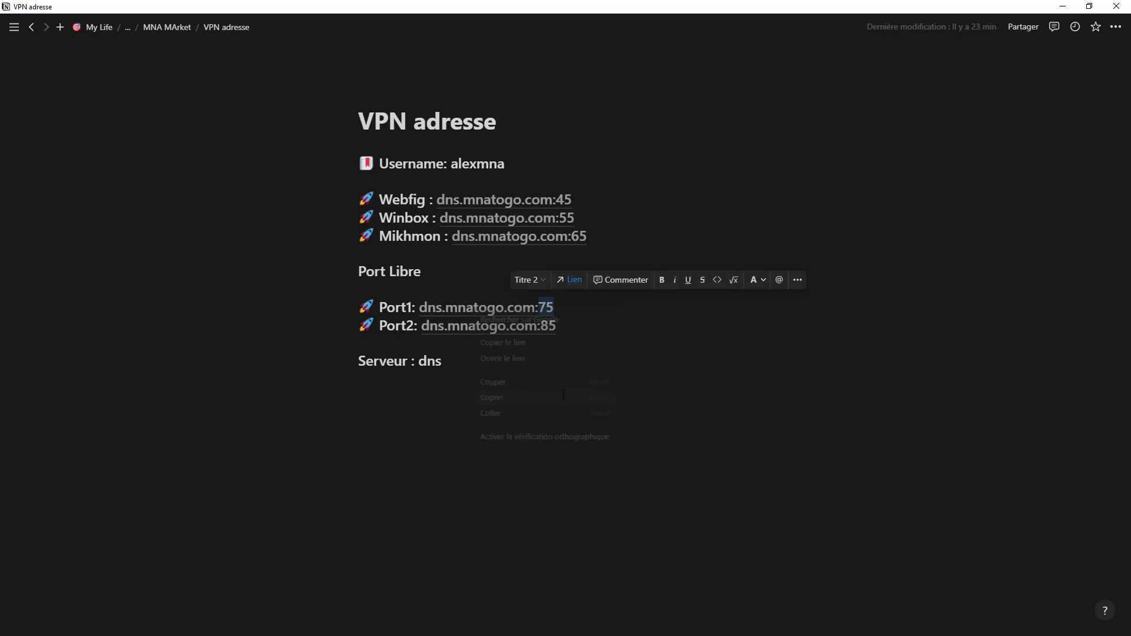
click(1062, 6)
click(397, 258)
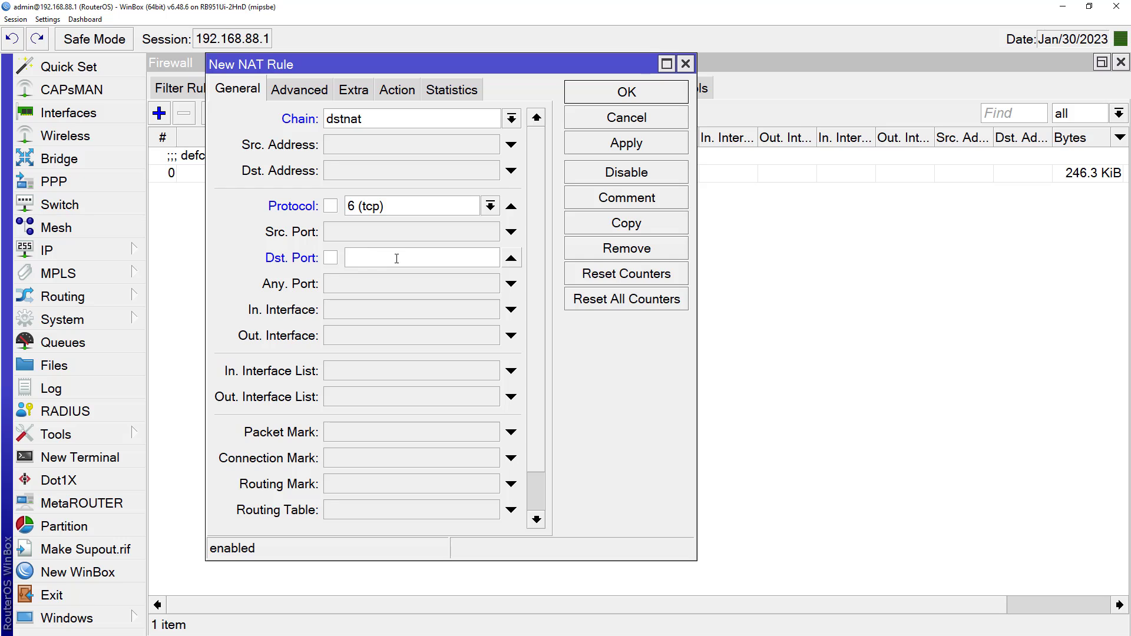
key(ctrl+v)
- Set the NAT rule's In. Interface to VPNMNA
click(365, 308)
click(408, 313)
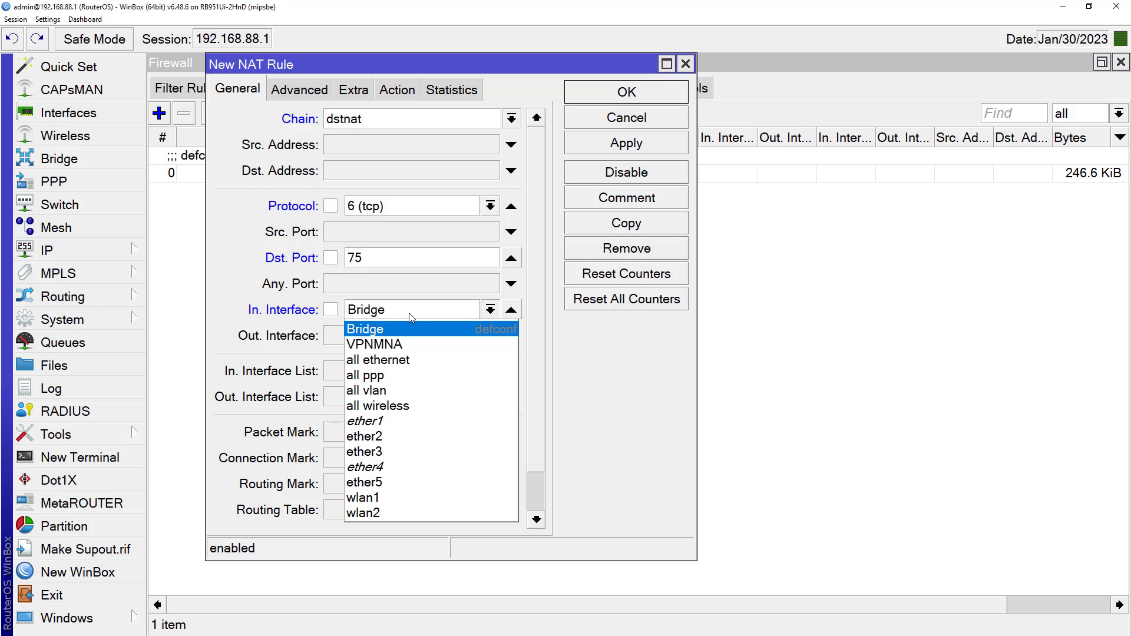
click(382, 346)
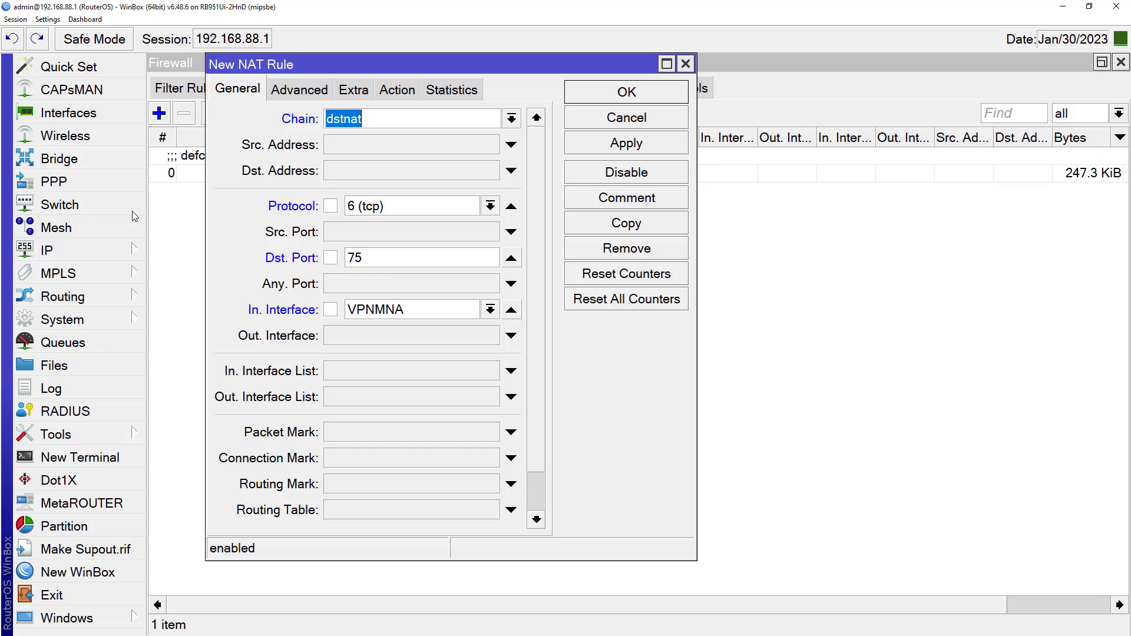
- Check the VPNMNA L2TP client among the PPP interfaces, then return to the new NAT rule
click(76, 183)
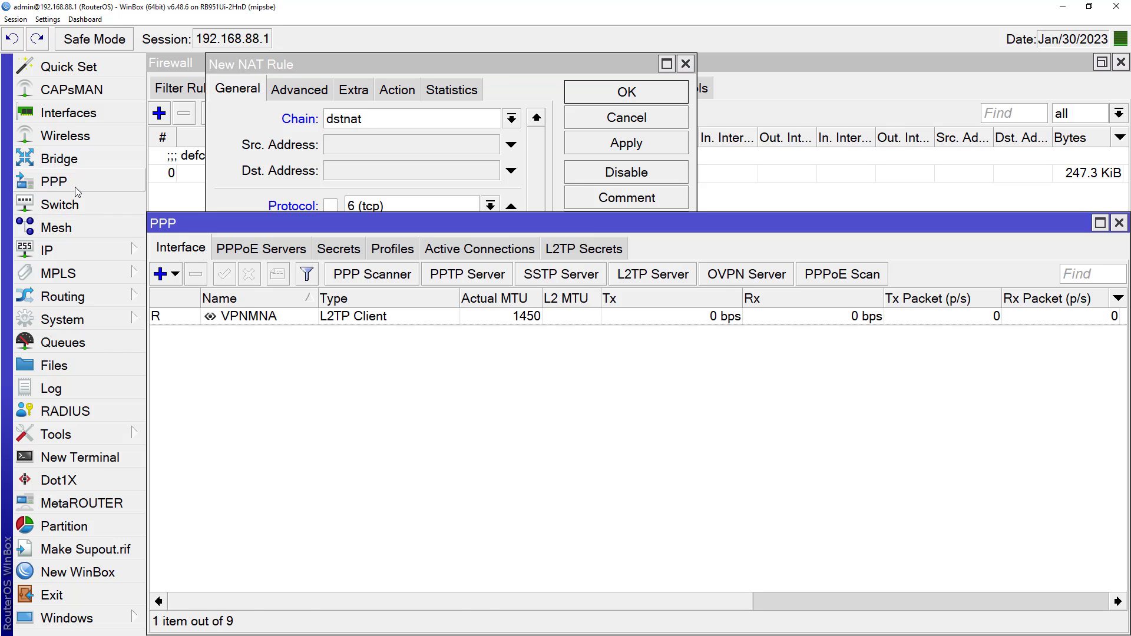
click(210, 317)
click(249, 341)
click(211, 319)
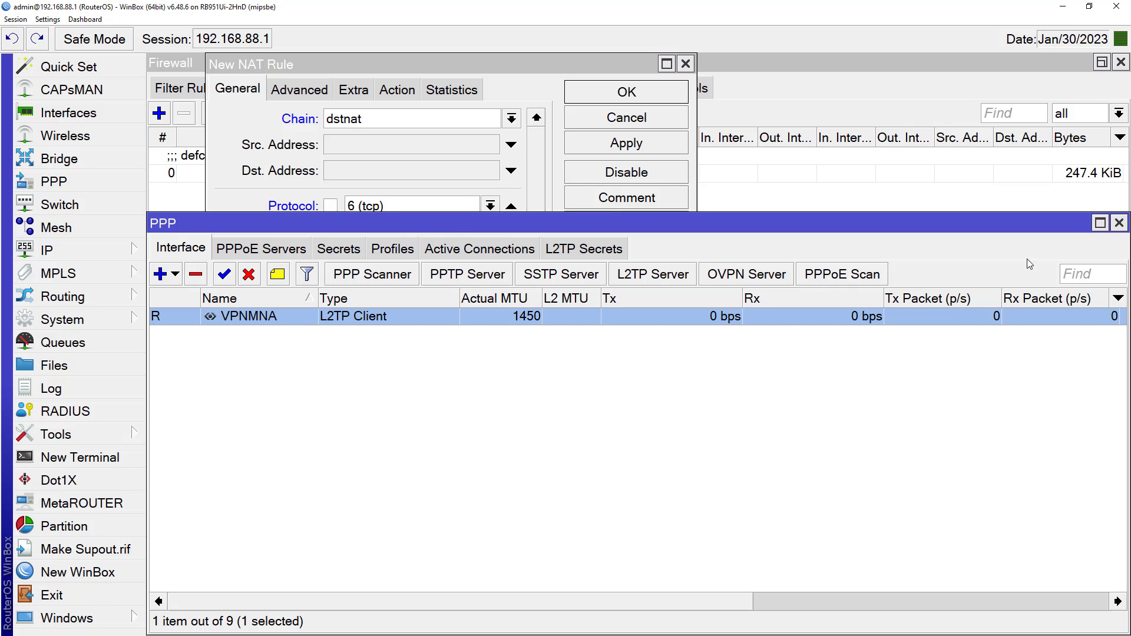
click(1118, 223)
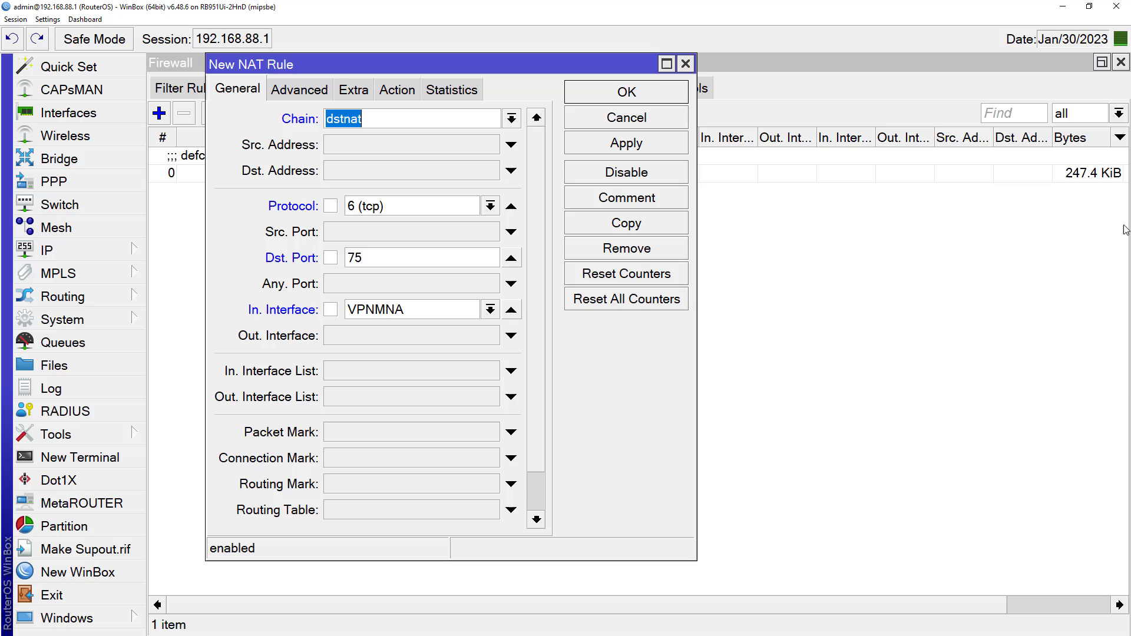
- Set the new NAT rule's action to dst-nat
click(467, 311)
click(399, 348)
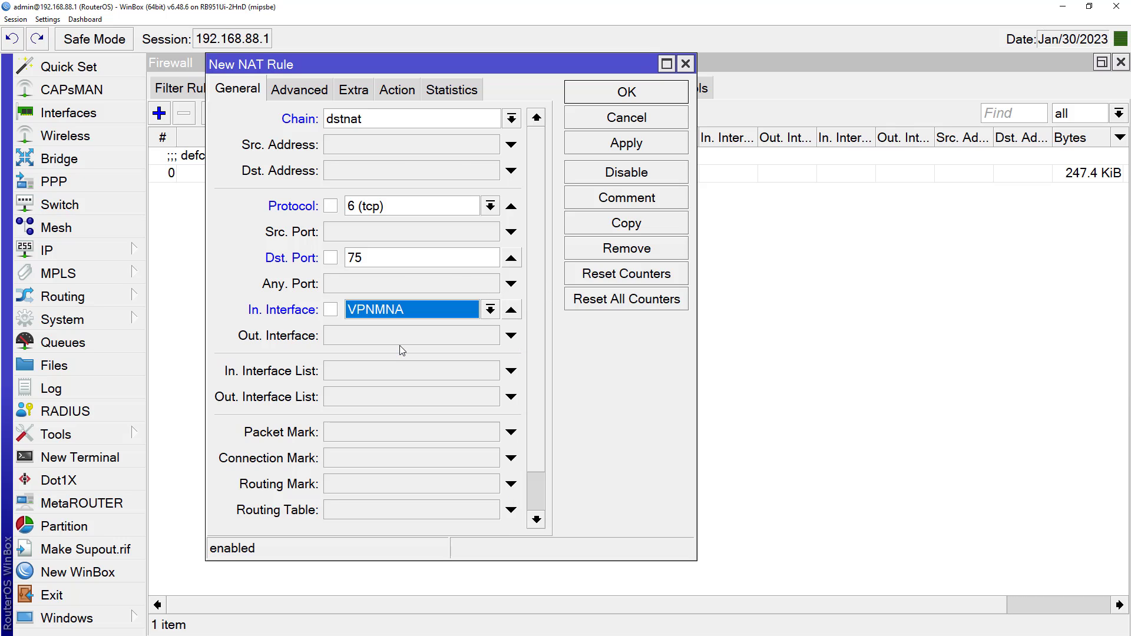
click(397, 90)
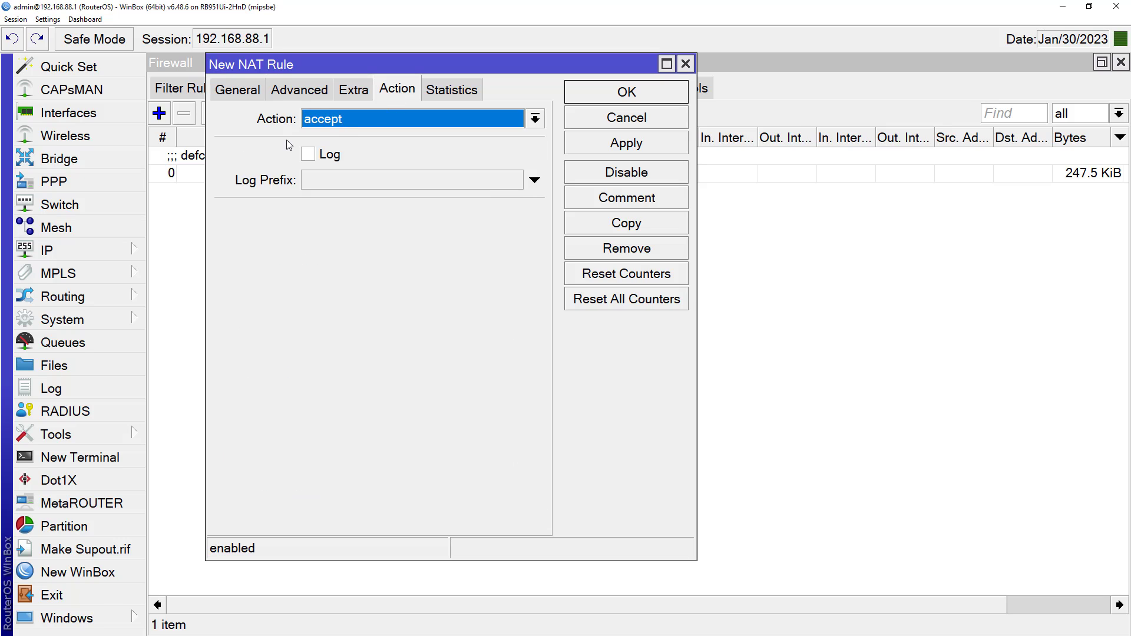
click(333, 121)
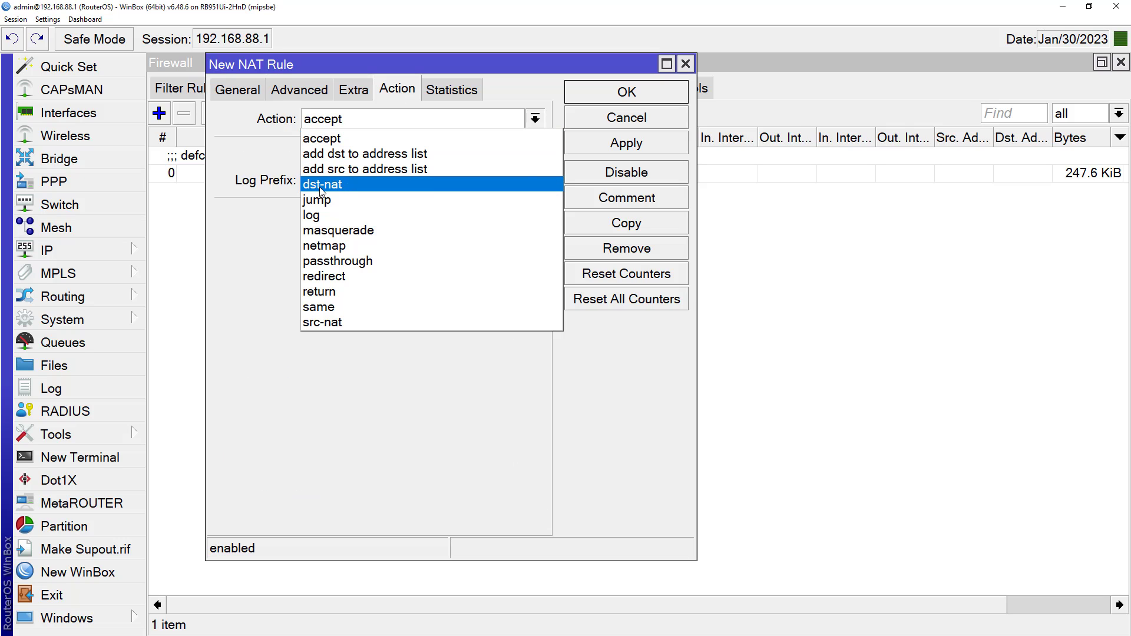
click(338, 185)
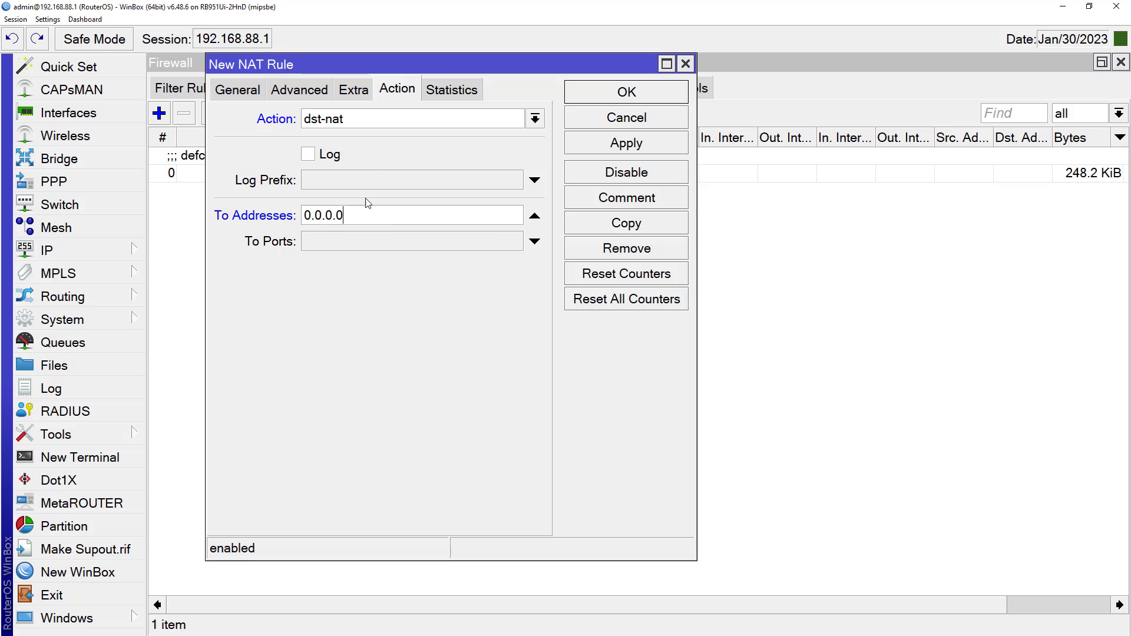
- Check the Nanostation M2's IP in the Excalidraw diagram in Chrome, then set the rule's To Addresses to 192.168.88.10 in WinBox
key(super)
click(99, 10)
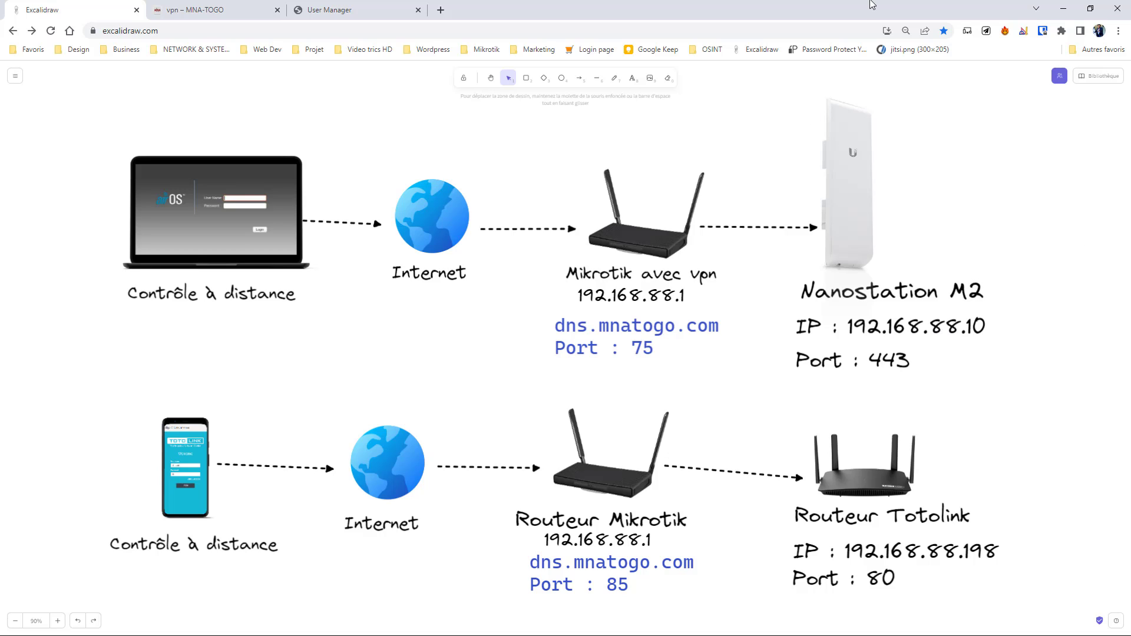
key(super)
click(818, 7)
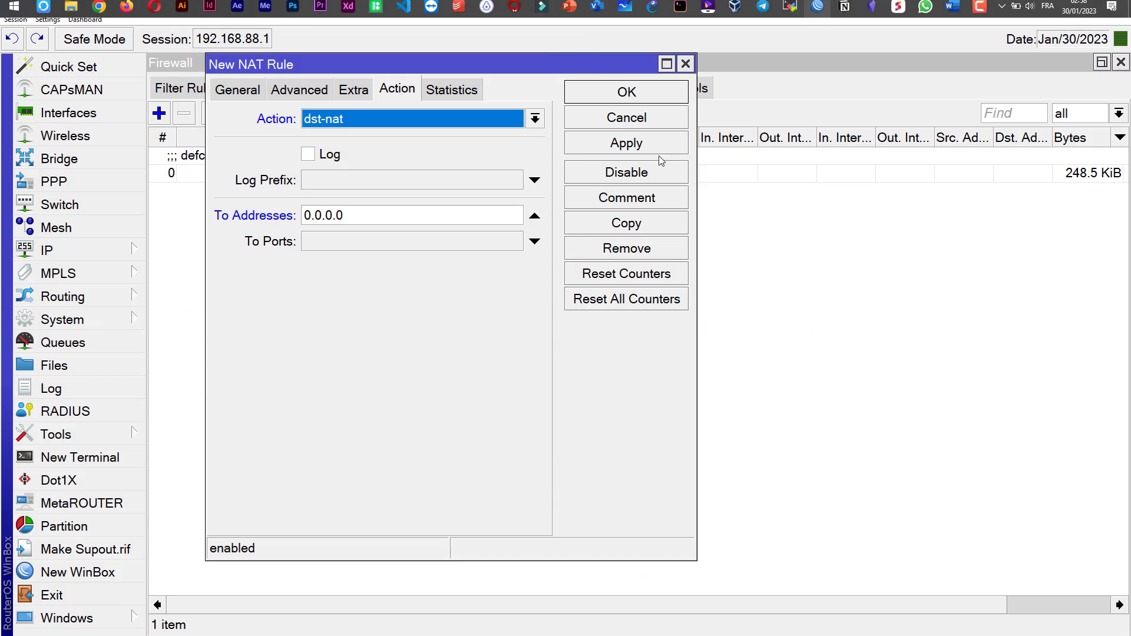
double_click(409, 210)
text(1)
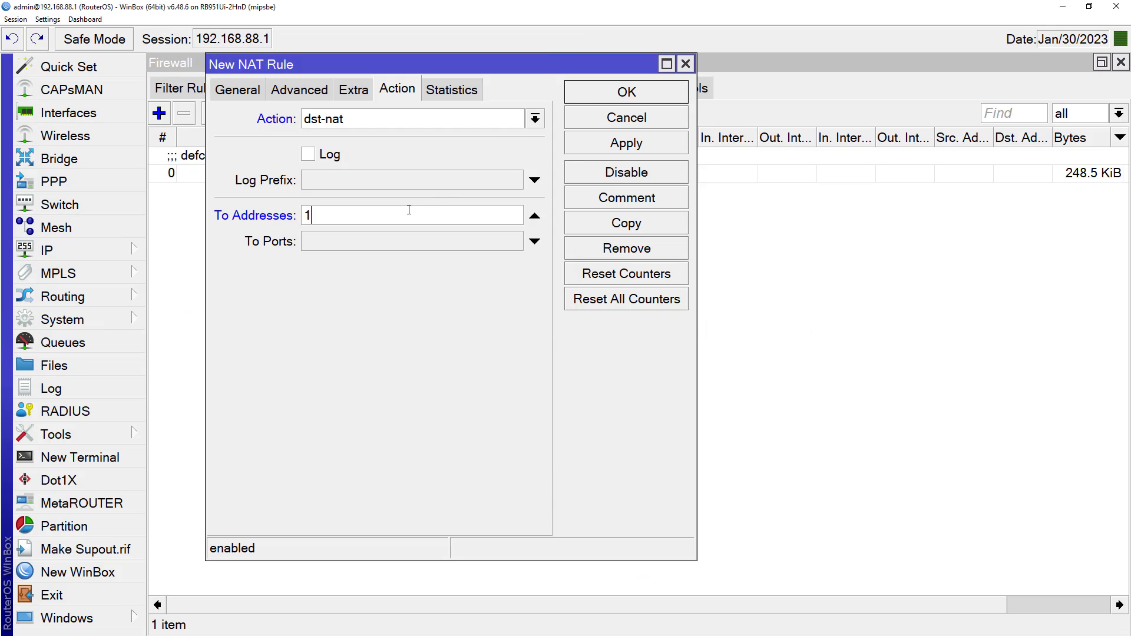
text(92.168.88.10)
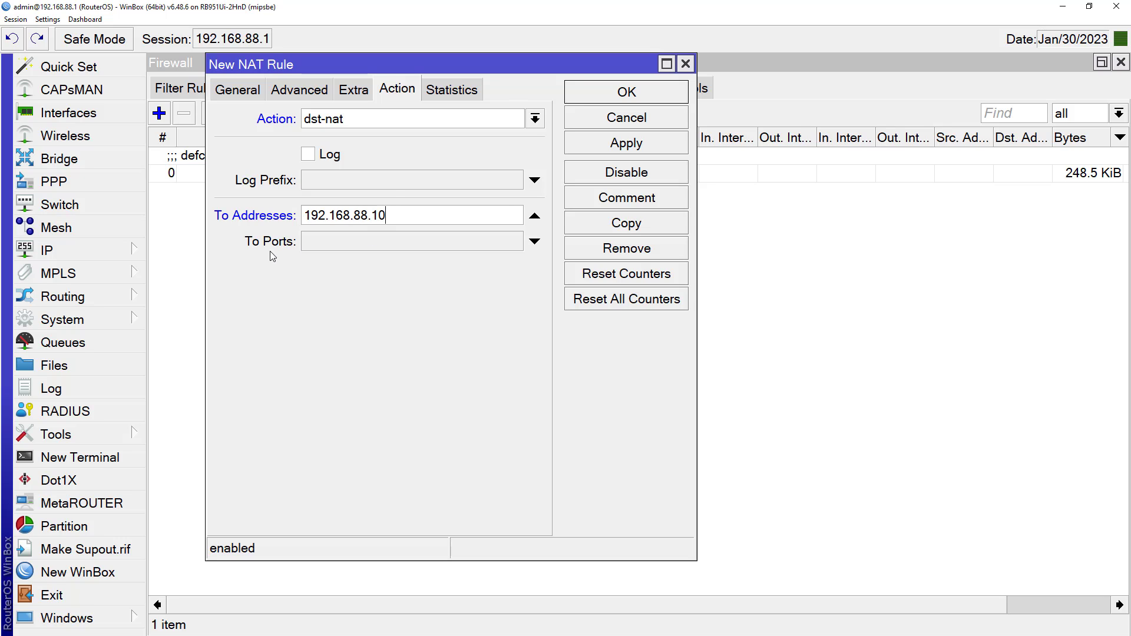
- Look up the Nanostation M2's port in the Excalidraw diagram, set To Ports to 443 in WinBox and apply the rule
click(352, 250)
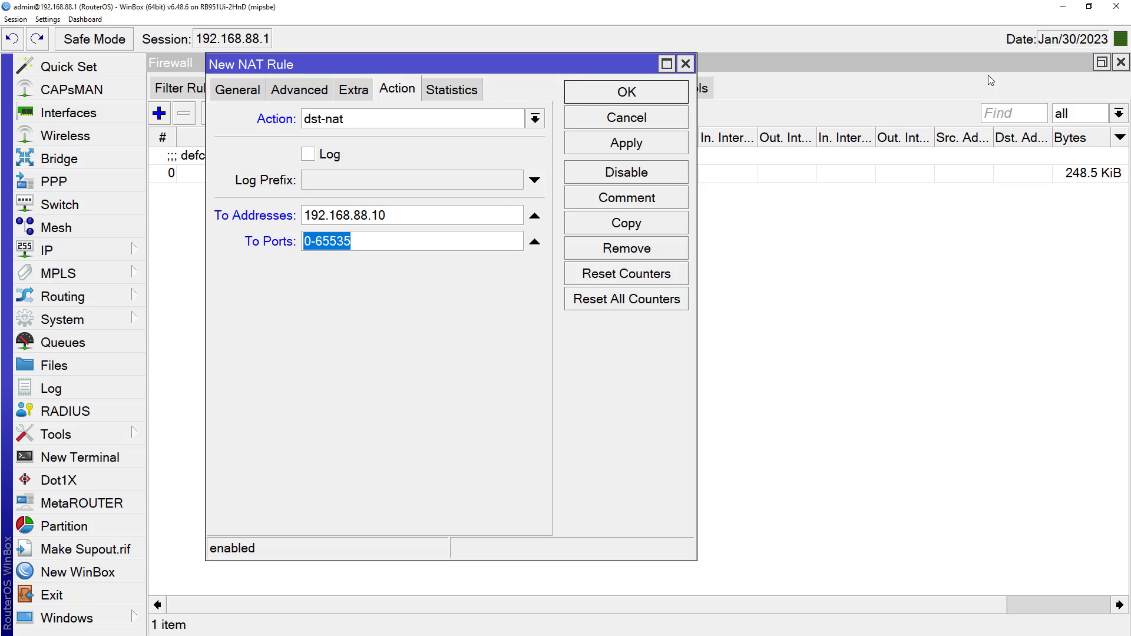
click(1062, 7)
click(874, 360)
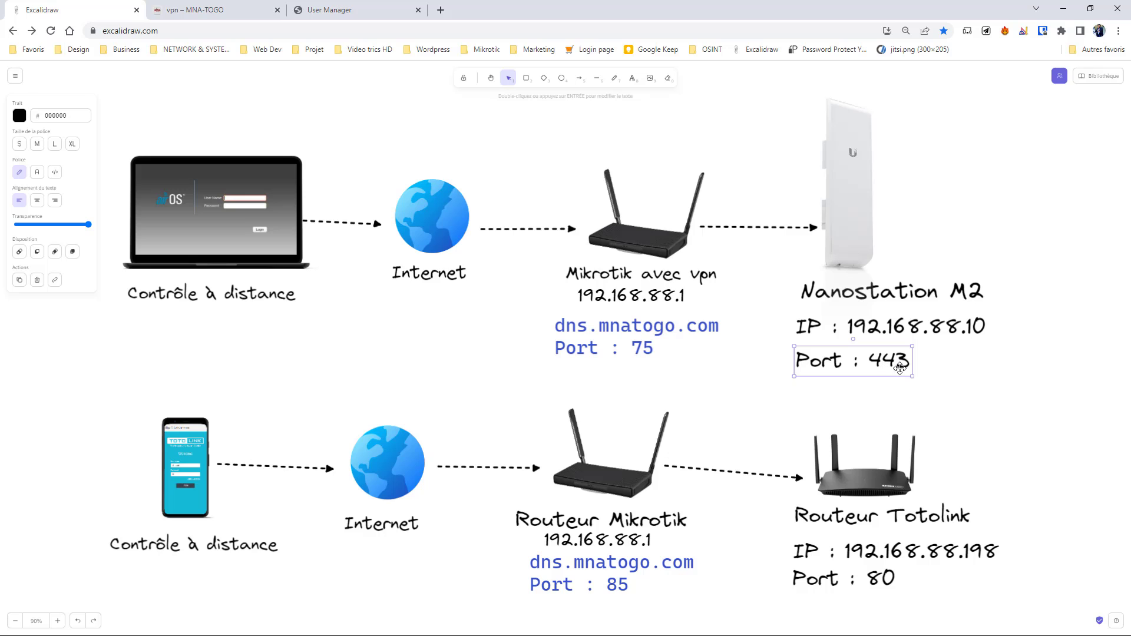
key(super)
click(816, 7)
drag(379, 242, 230, 224)
text(443)
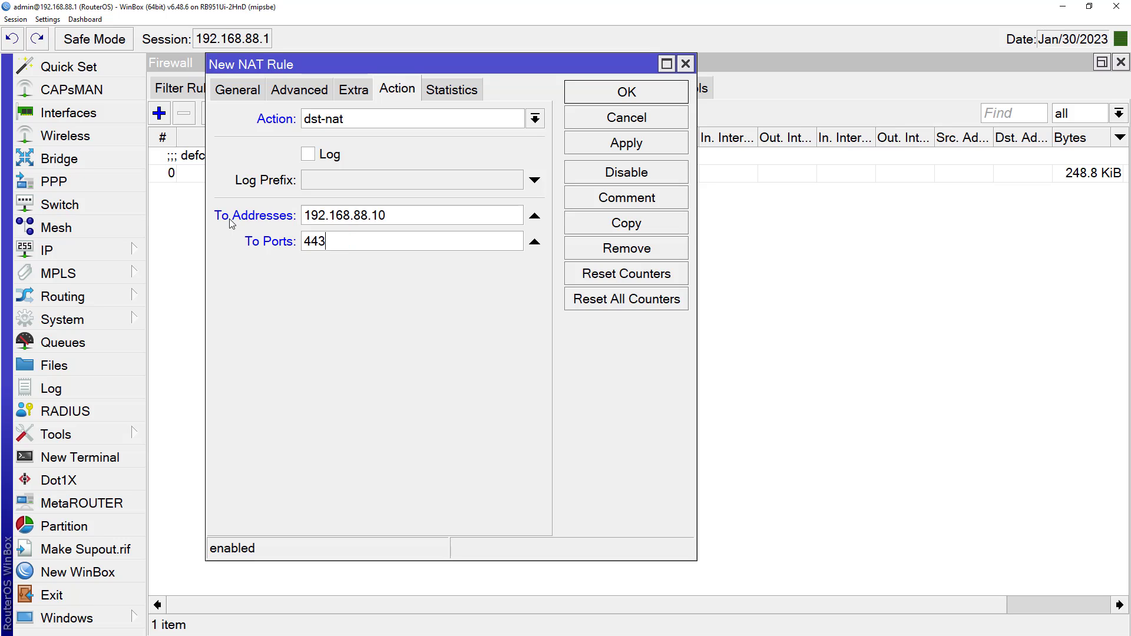
click(612, 145)
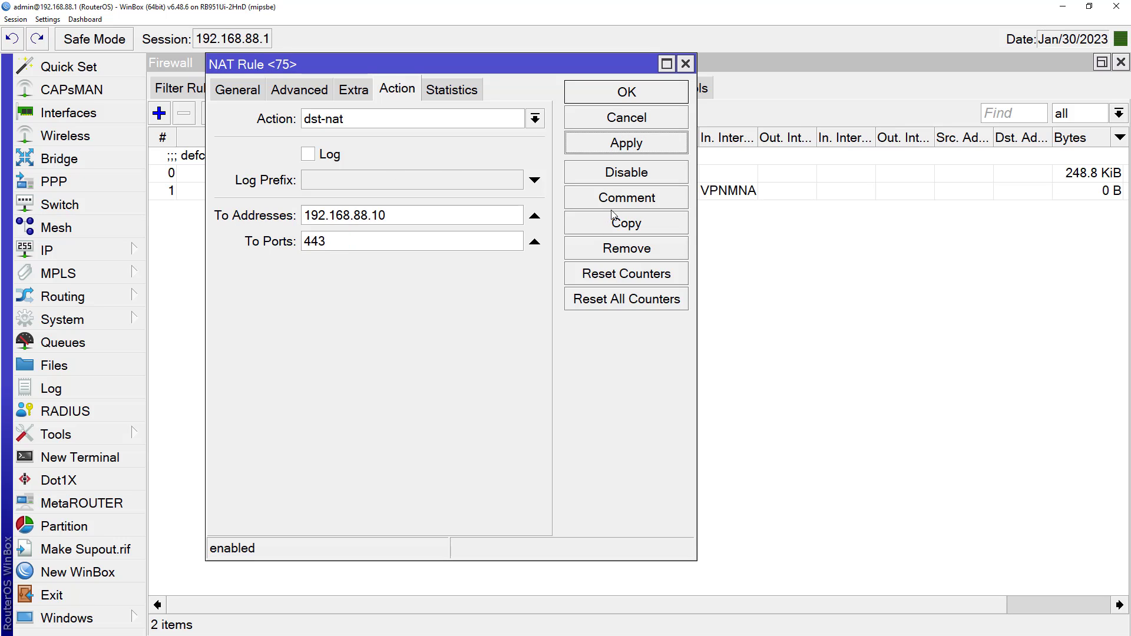
- Add the comment "MANOSTATION VPN" to the port 75 NAT rule, close the rule and select it in the NAT list
click(616, 204)
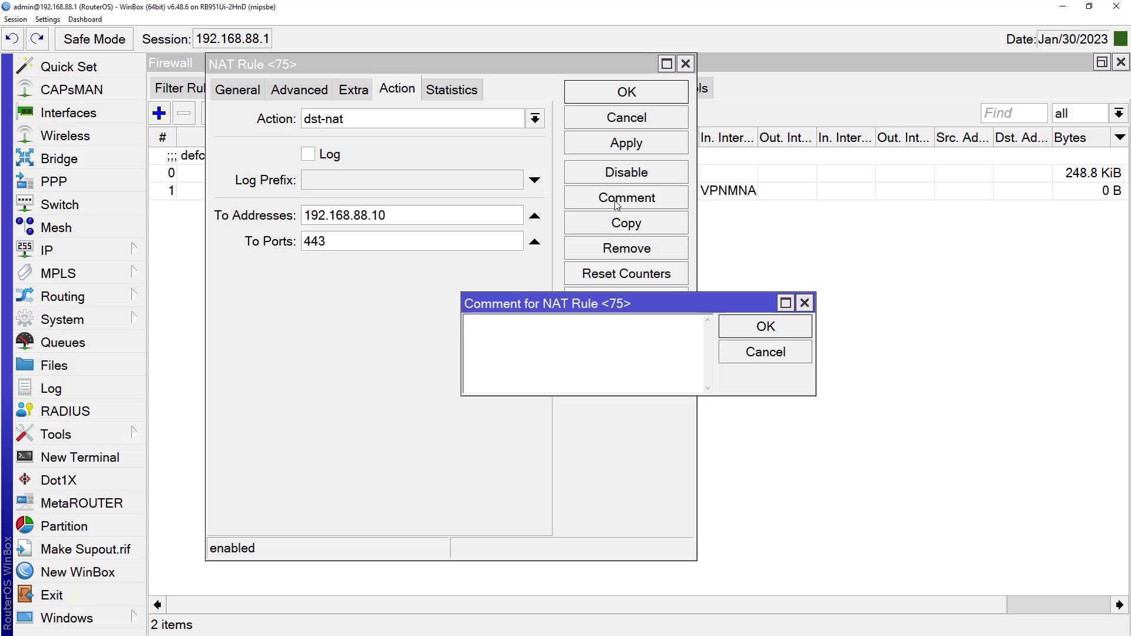
text(MANOSTATIOn )
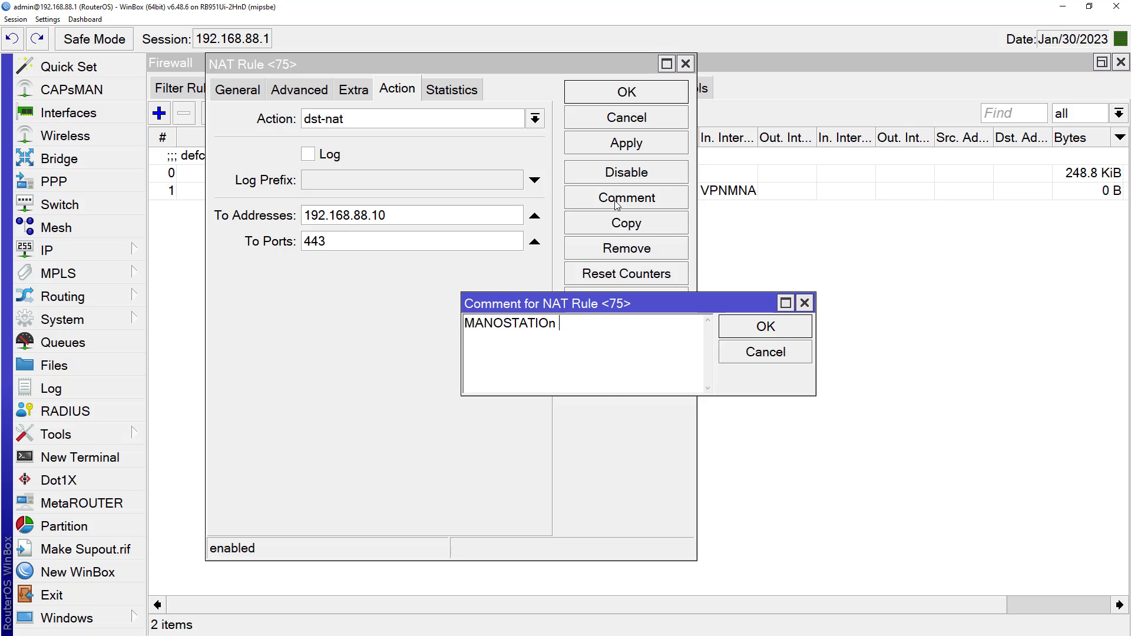
text(VP)
key(BackSpace)
key(BackSpace)
text(VPN)
click(771, 332)
click(651, 93)
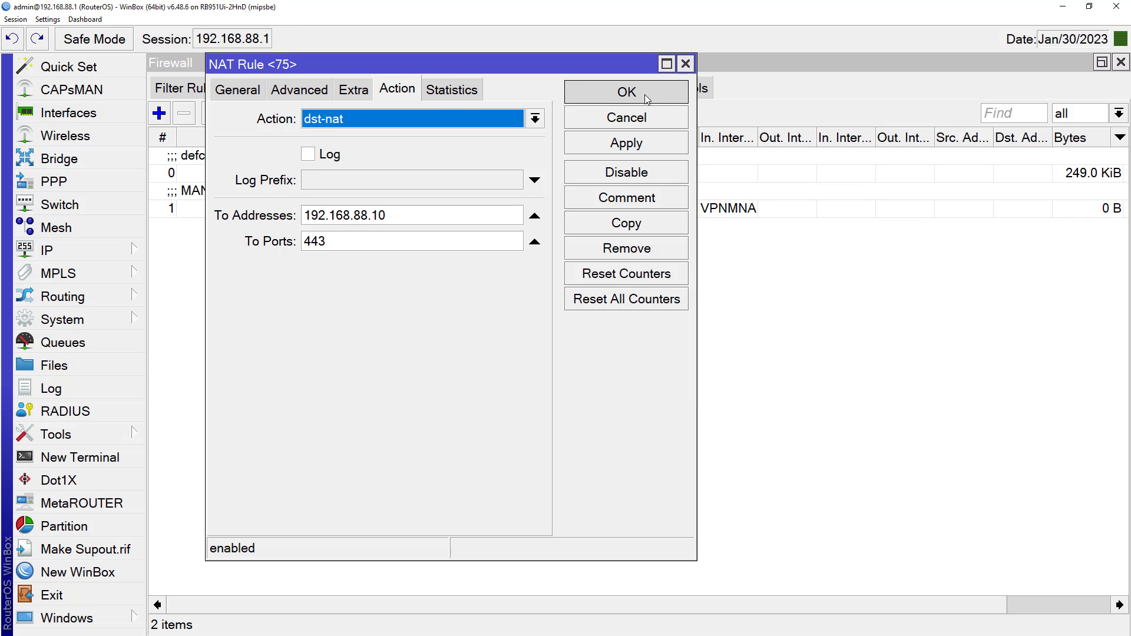
click(318, 204)
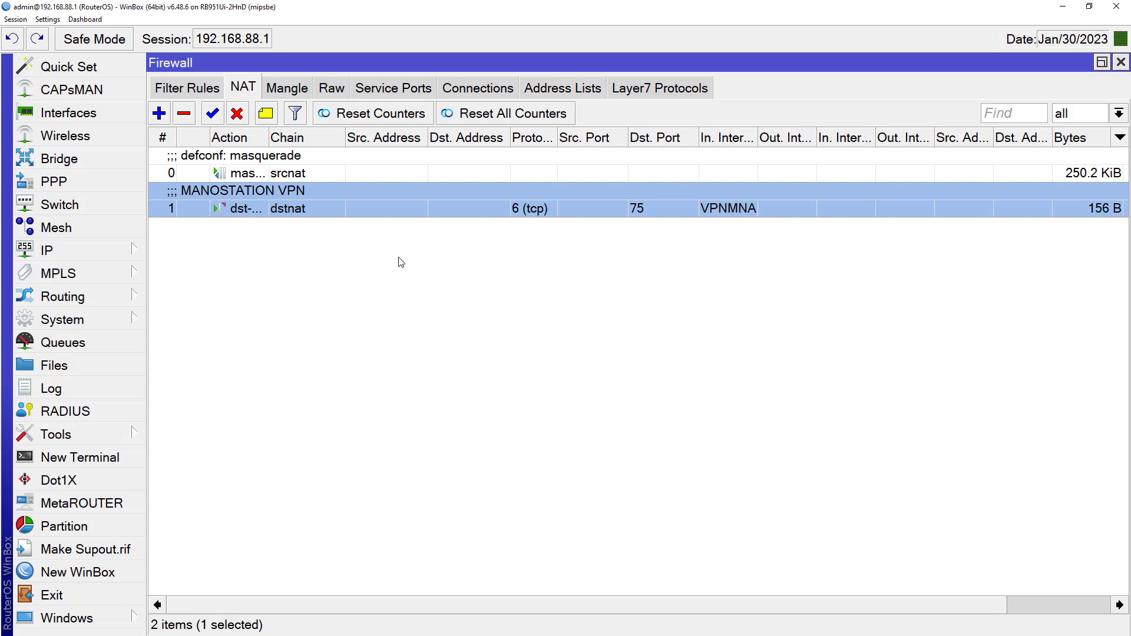
- Switch to the VPN adresse note in Notion and copy the link of the Port1 address dns.mnatogo.com:75
key(alt+Tab)
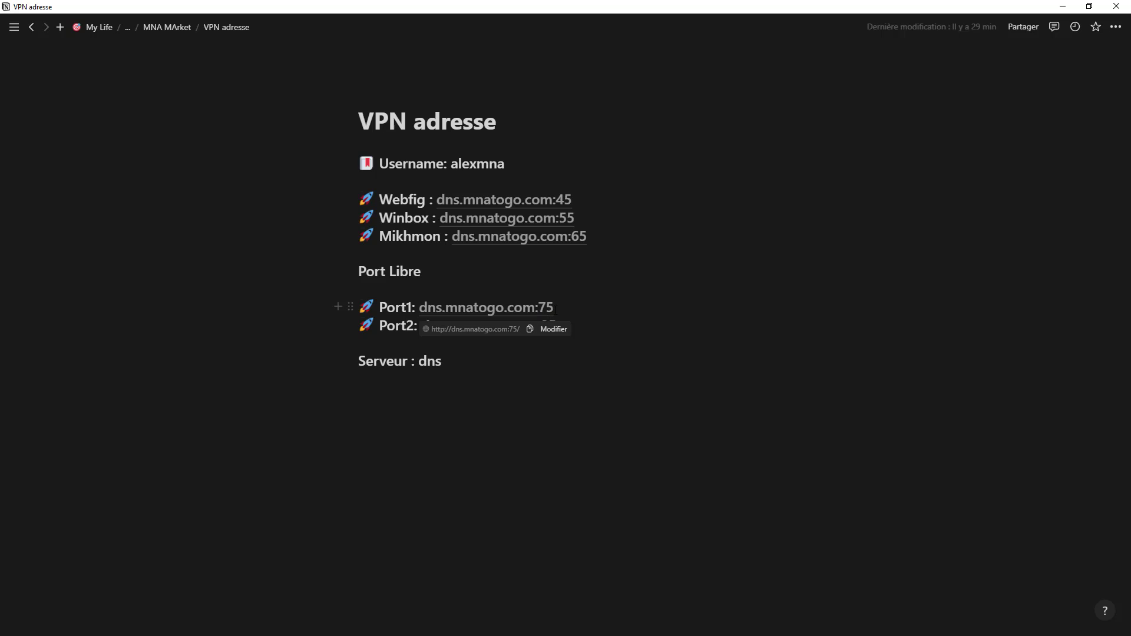
key(alt+Tab)
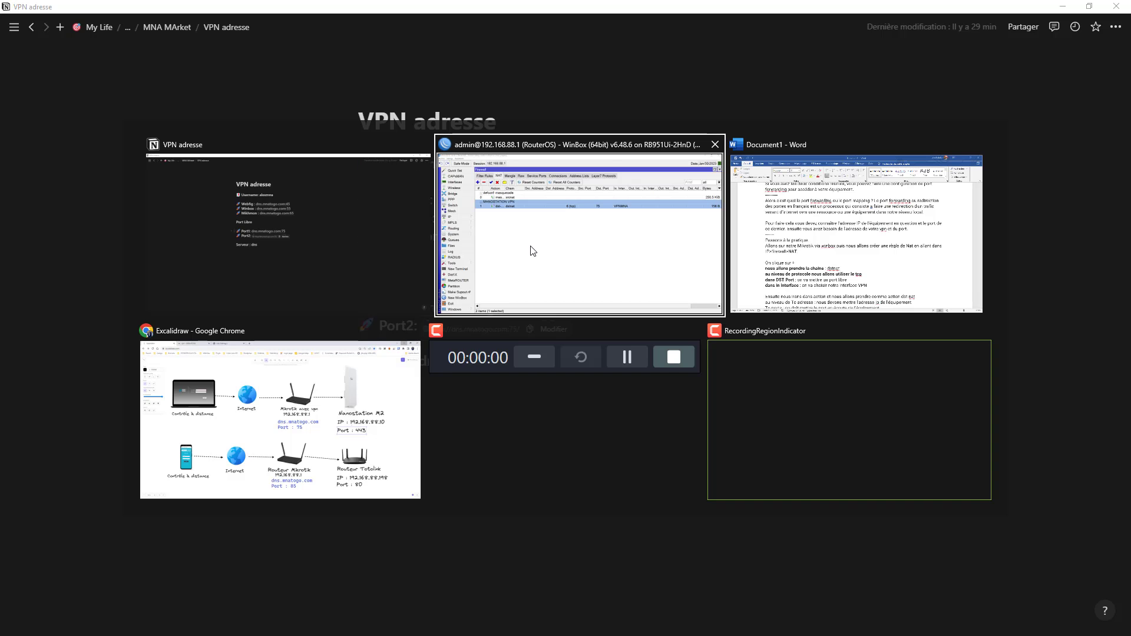
key(alt+Tab)
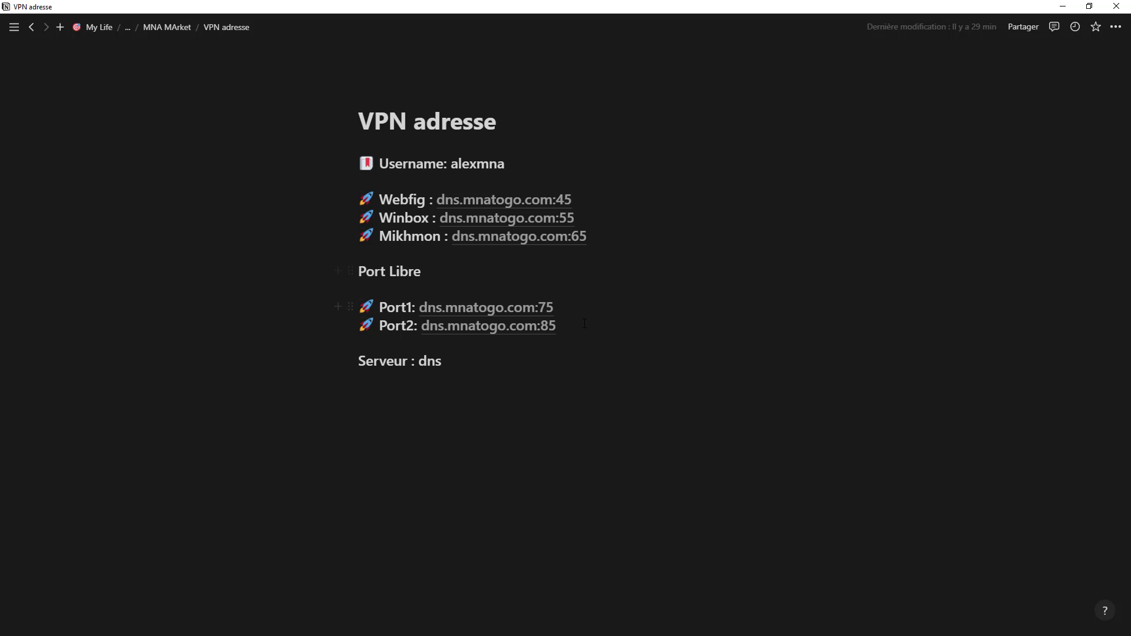
drag(554, 307, 423, 308)
key(ctrl+c)
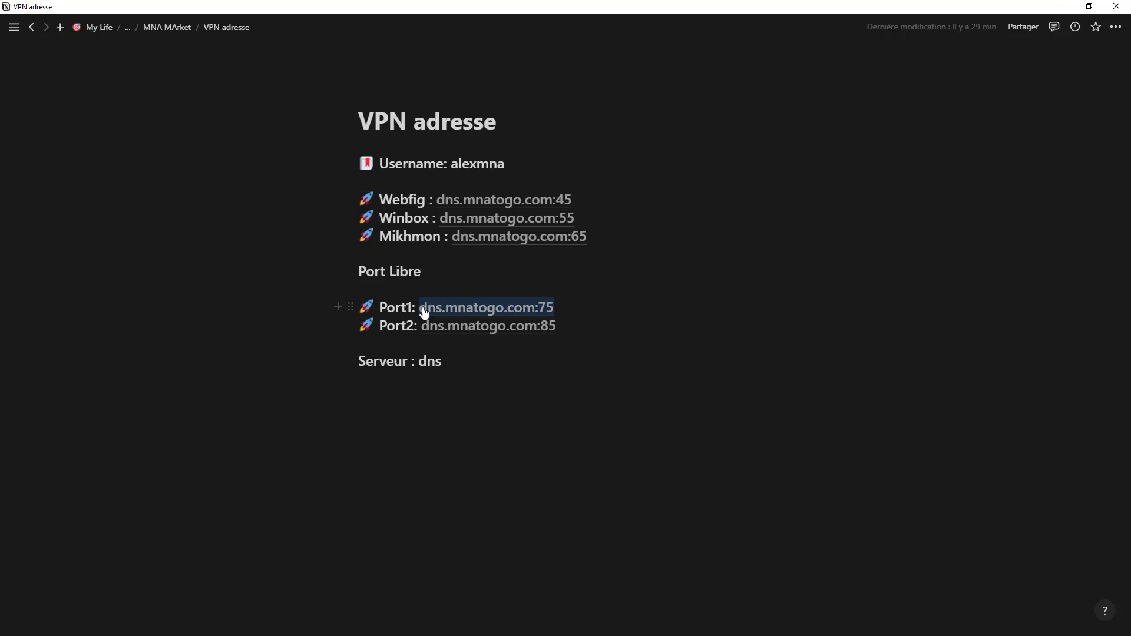
right_click(440, 308)
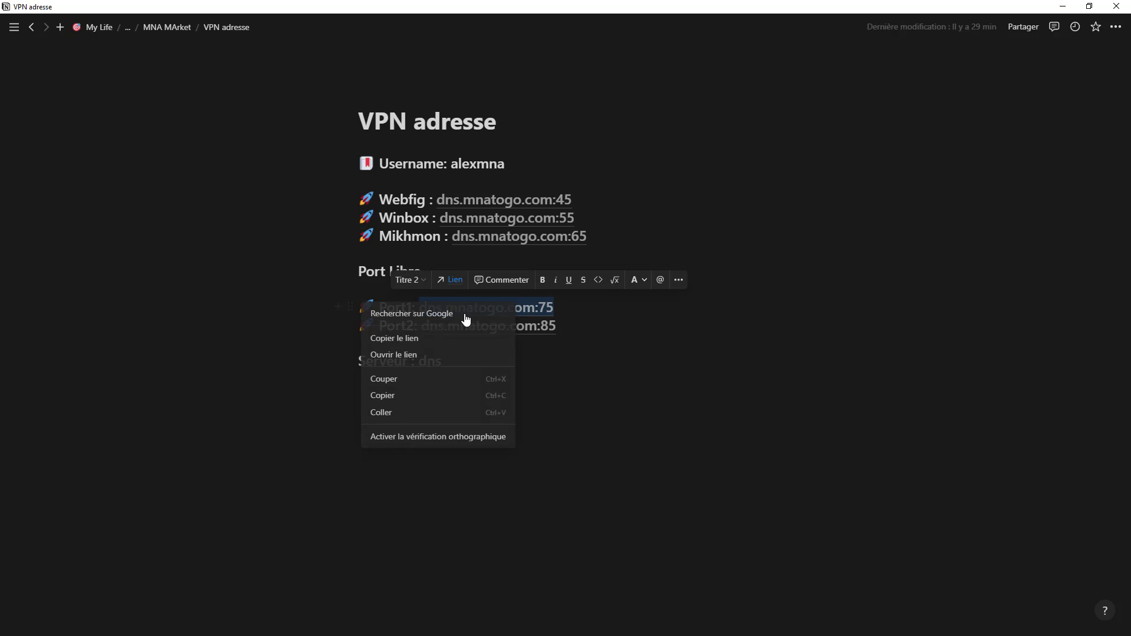
click(443, 346)
key(super)
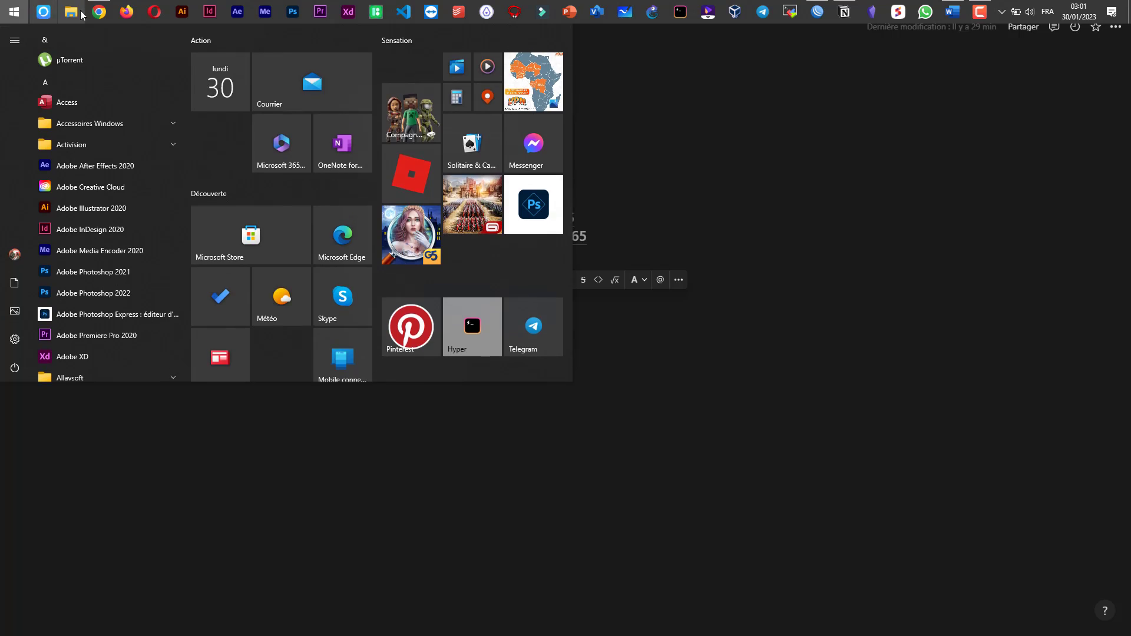
click(99, 12)
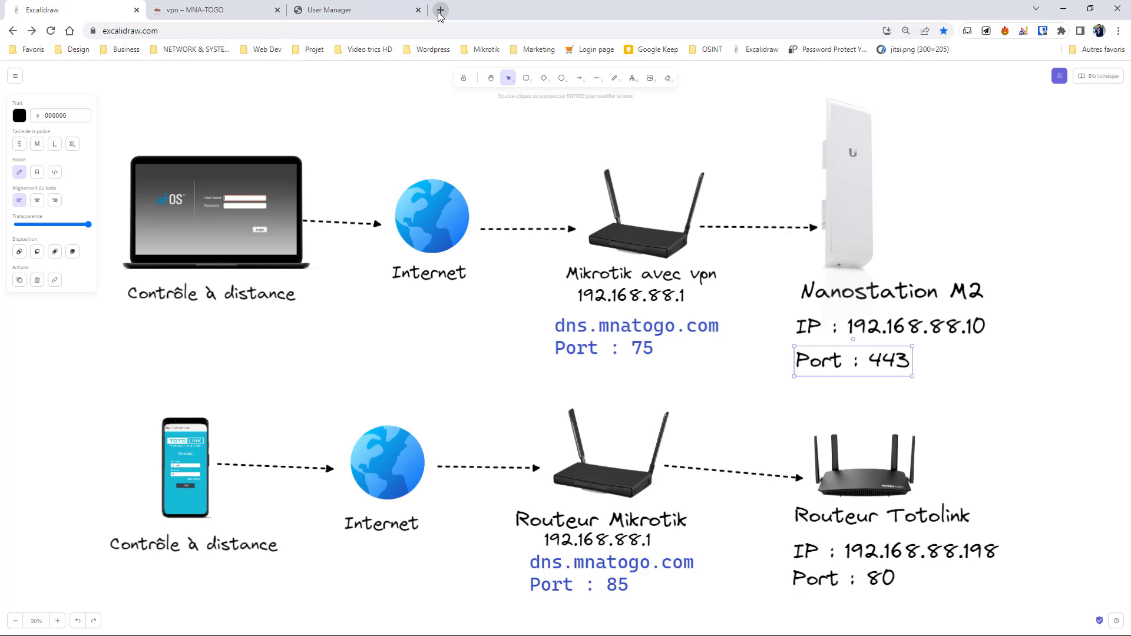
click(440, 10)
key(ctrl+v)
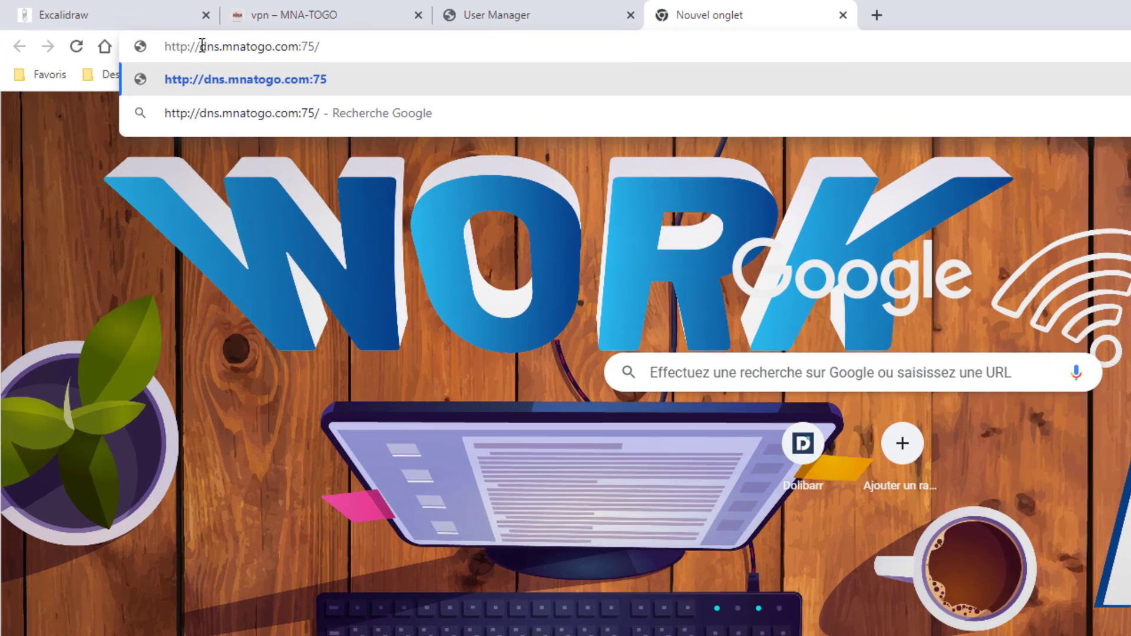
drag(202, 46, 47, 37)
key(BackSpace)
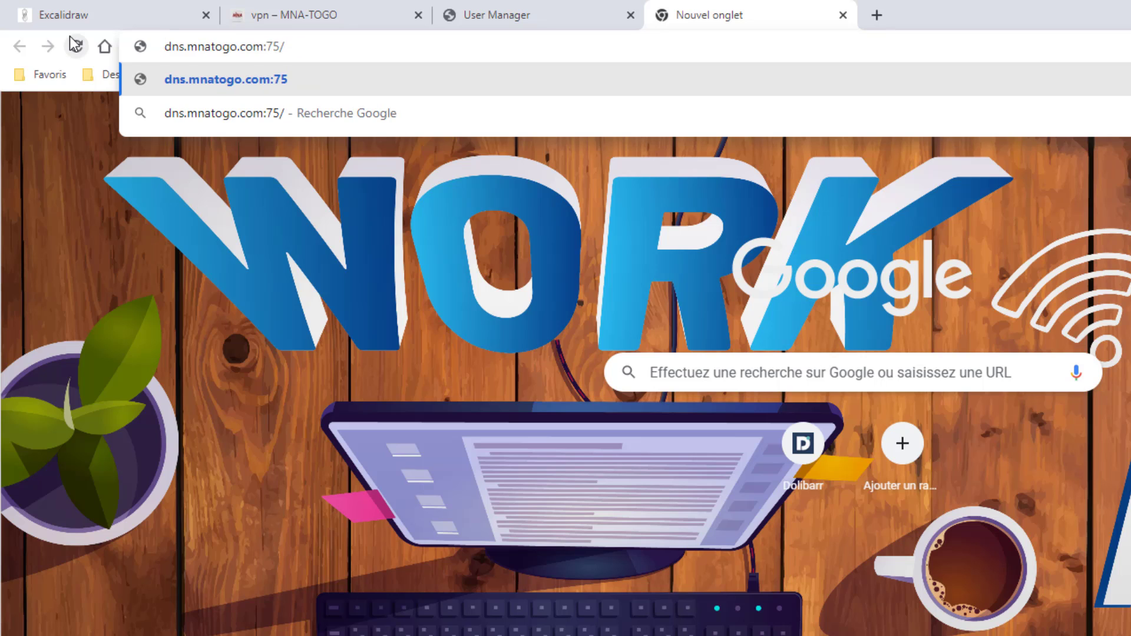
click(288, 56)
click(170, 47)
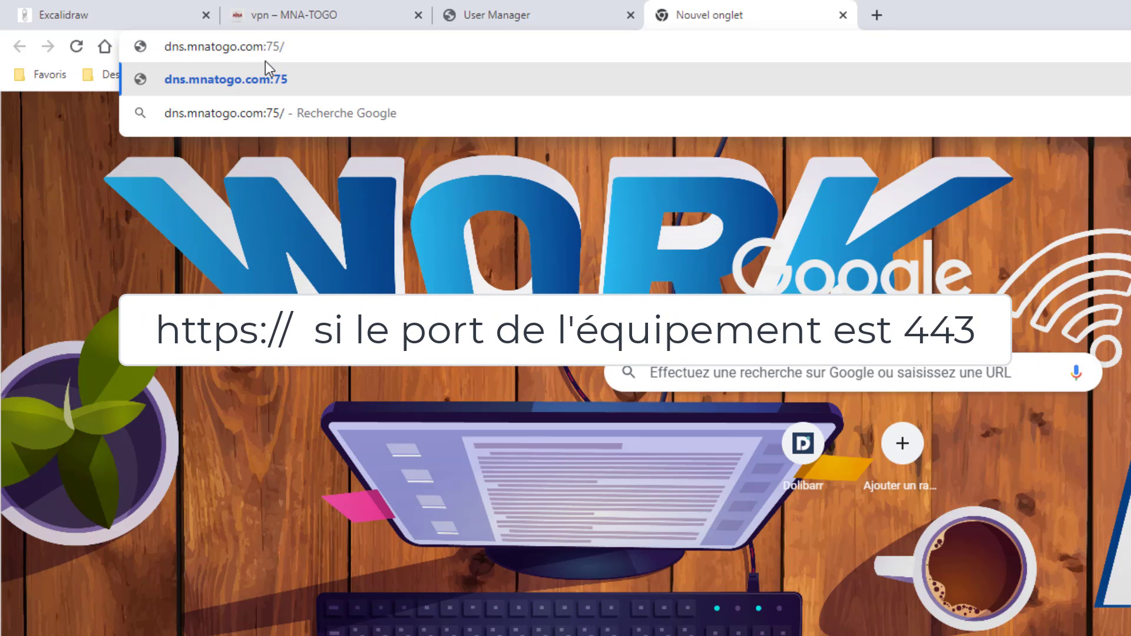
text(http)
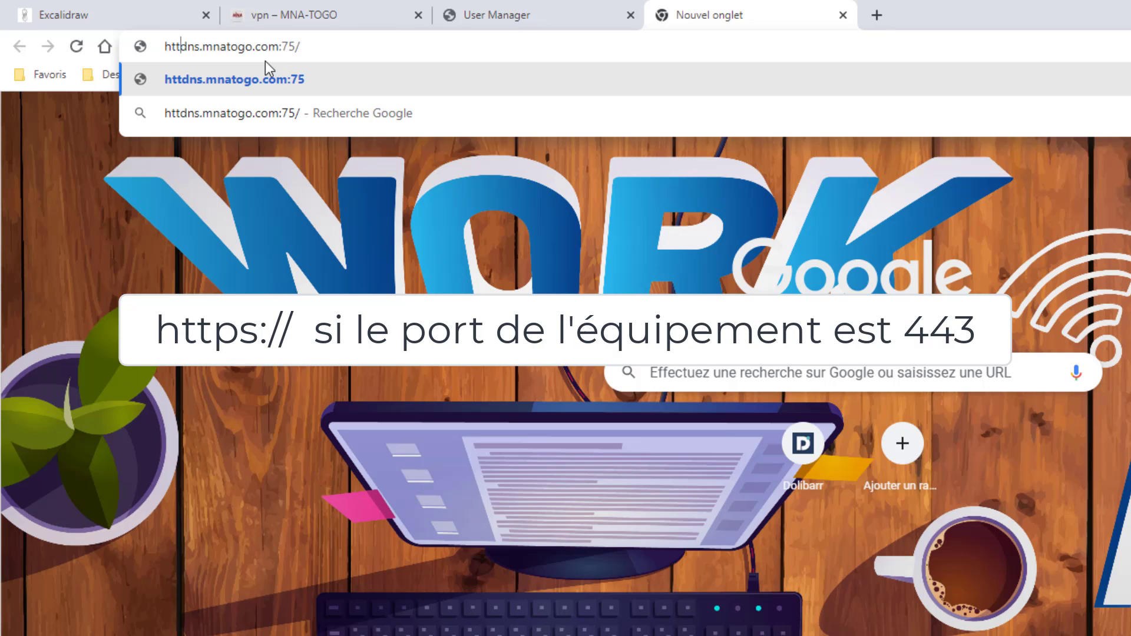
text(s)
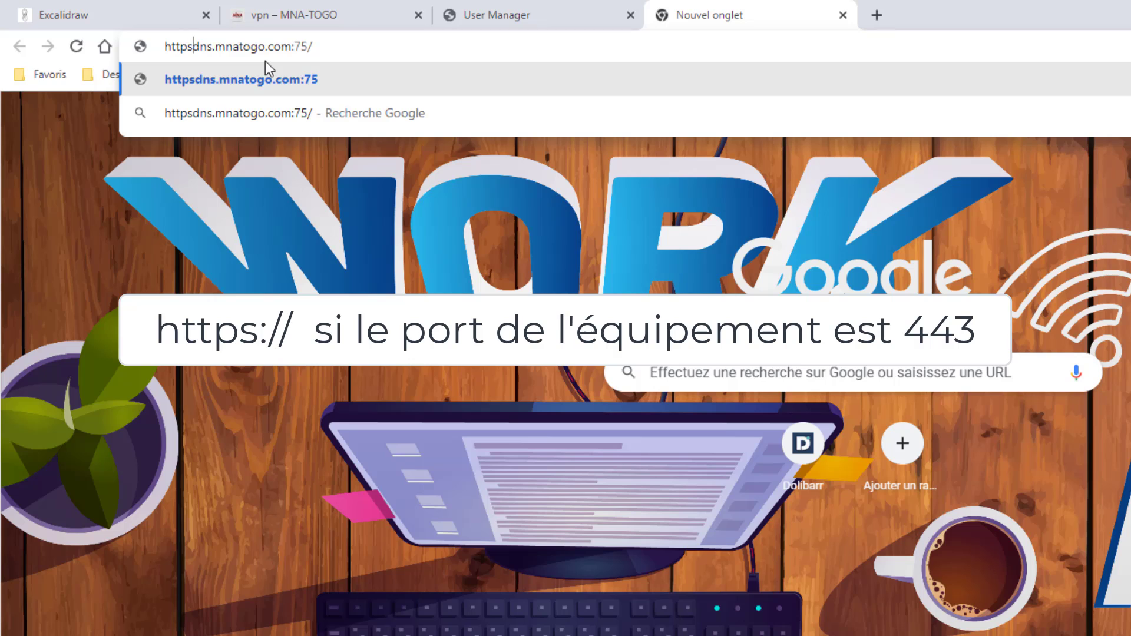
text(://)
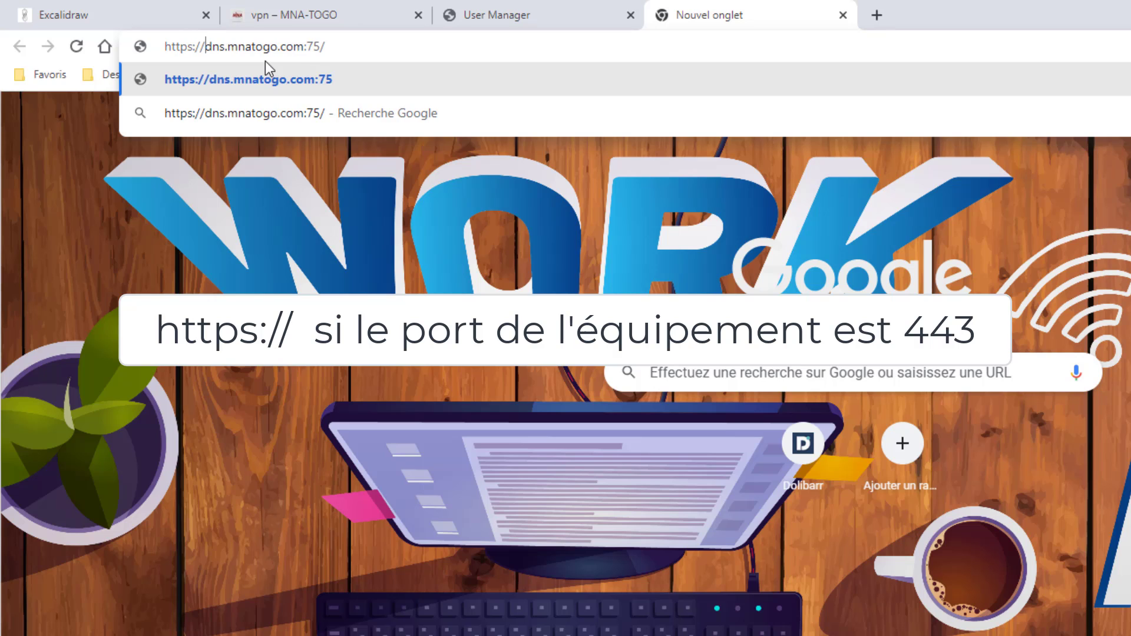
click(402, 47)
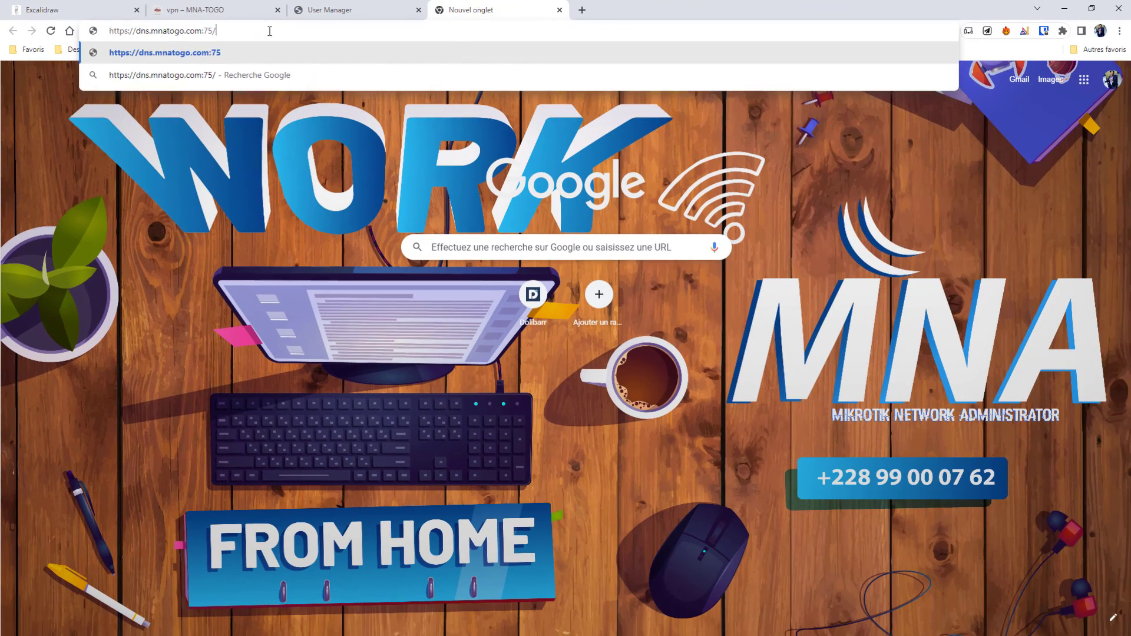
key(Return)
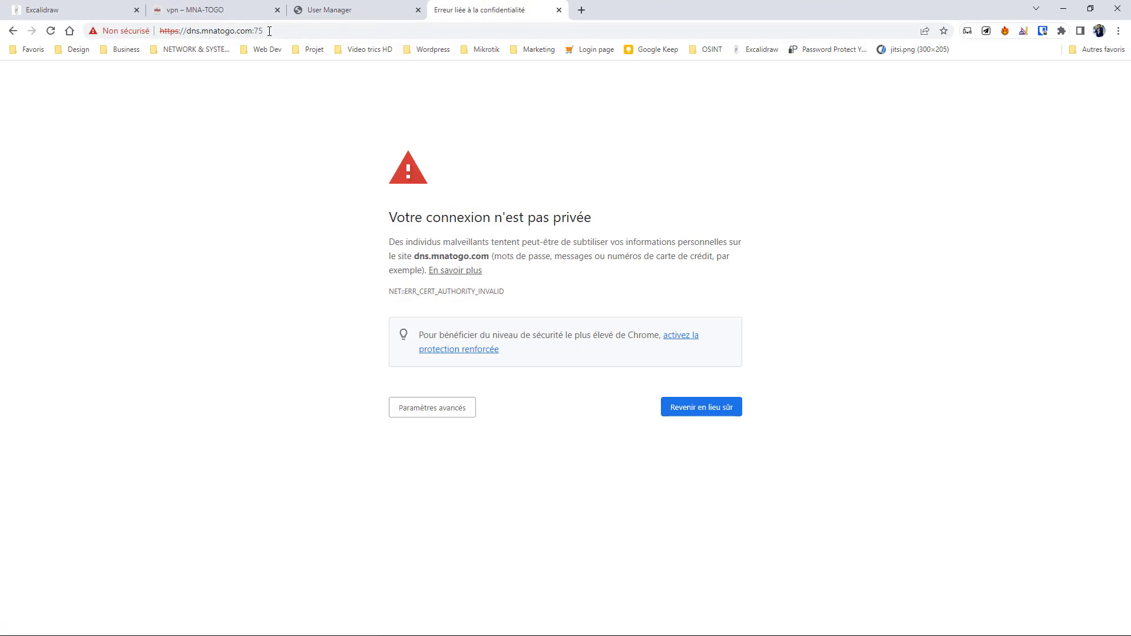
click(448, 405)
click(416, 513)
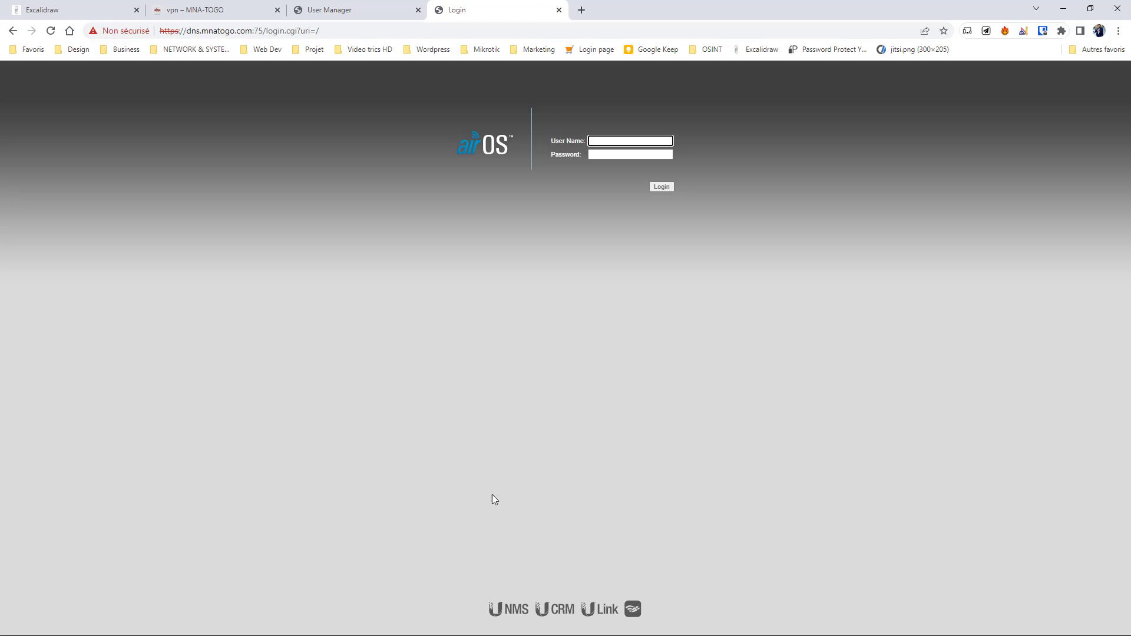
- Log in to the airOS page with the user name ubnt and the account password
click(592, 141)
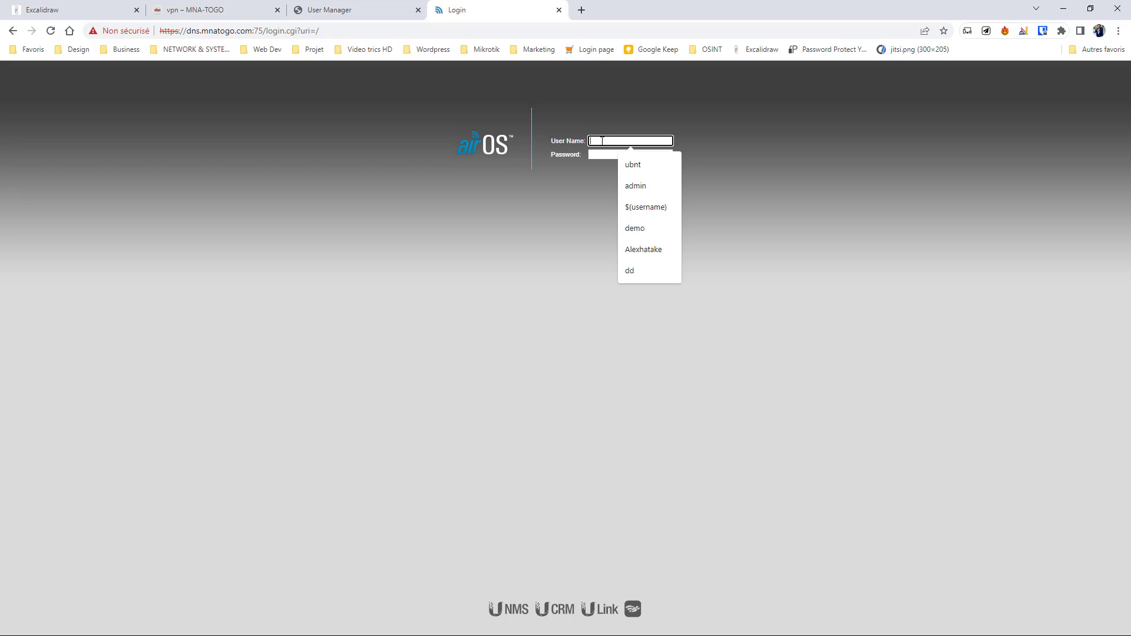
click(552, 202)
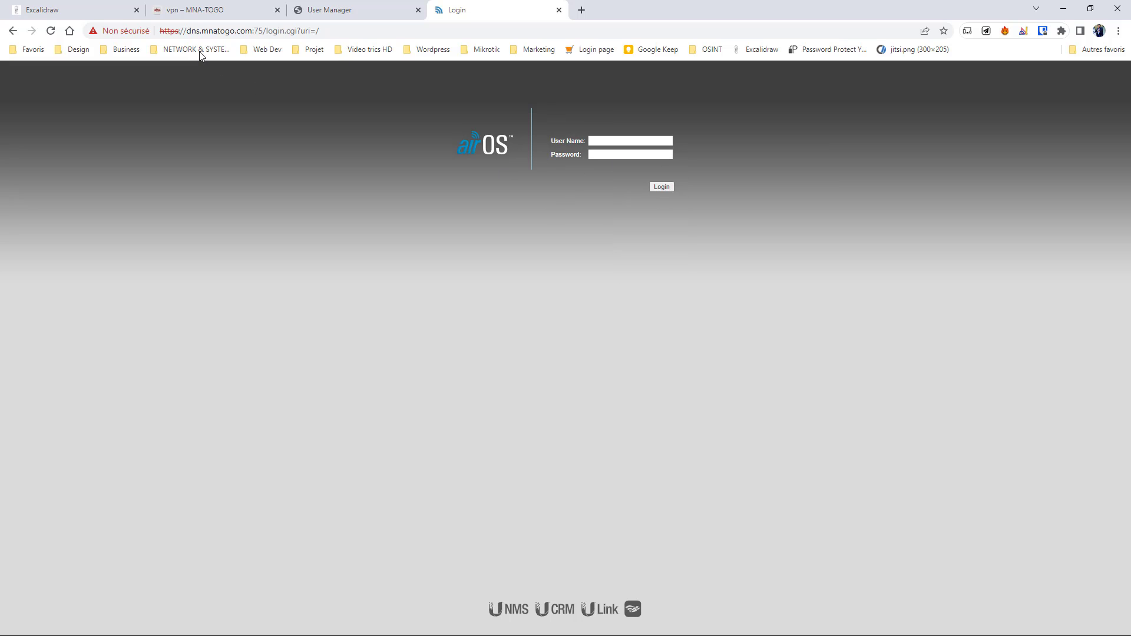
click(635, 139)
text(ubnt)
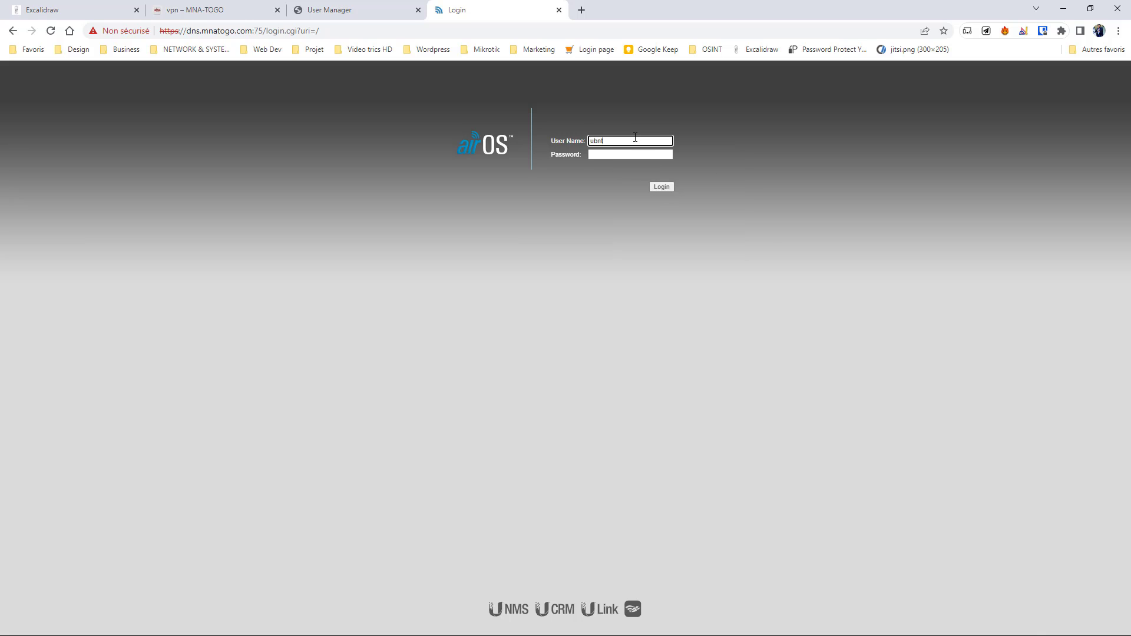
key(Tab)
click(657, 186)
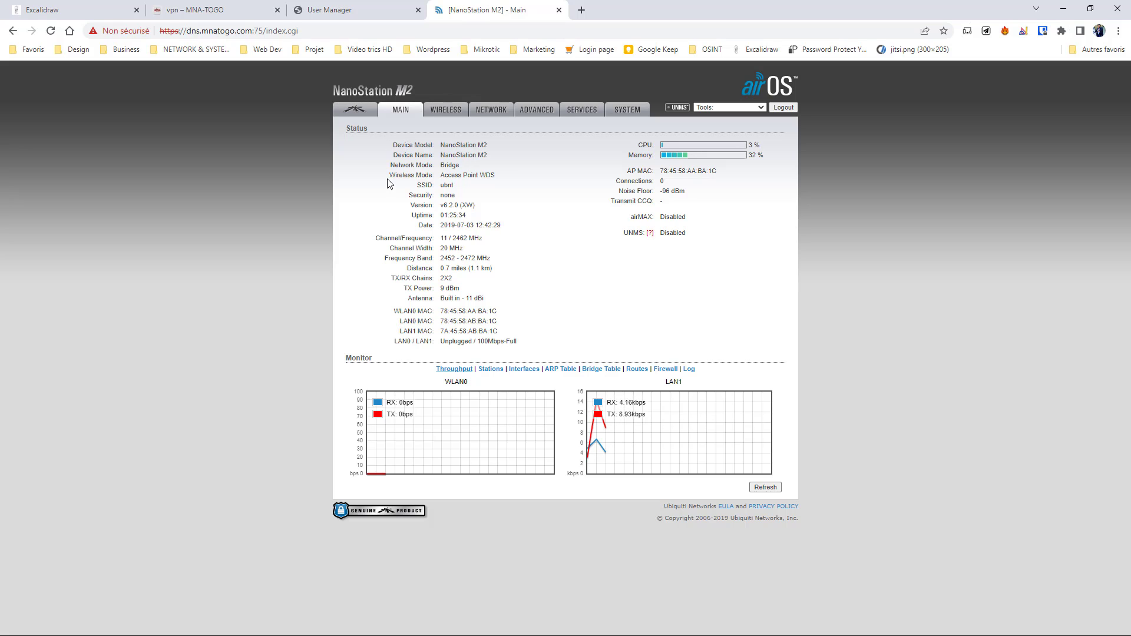
- Switch to the Excalidraw diagram and examine the second scenario, including the Totolink router's IP address and port
click(81, 11)
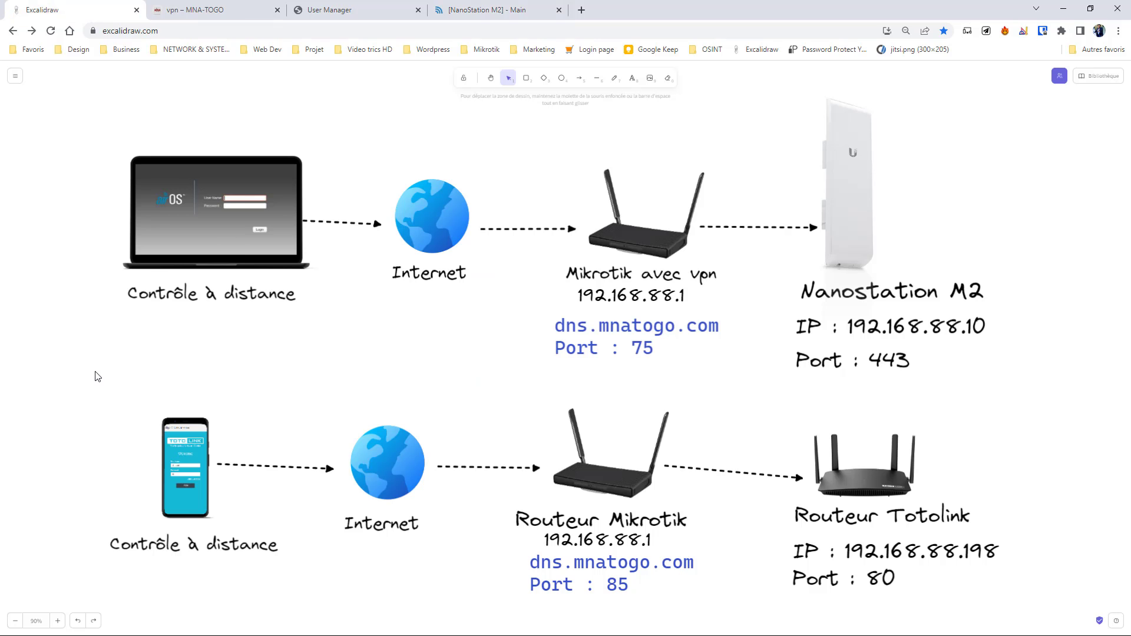
drag(66, 386, 1000, 598)
click(929, 596)
click(876, 557)
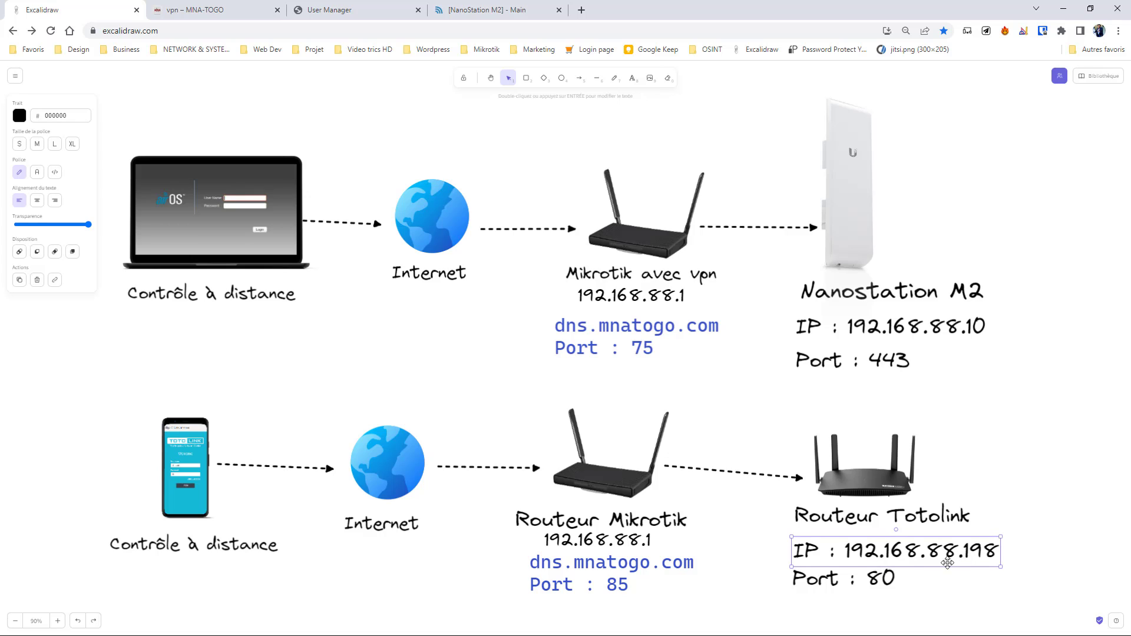
click(846, 578)
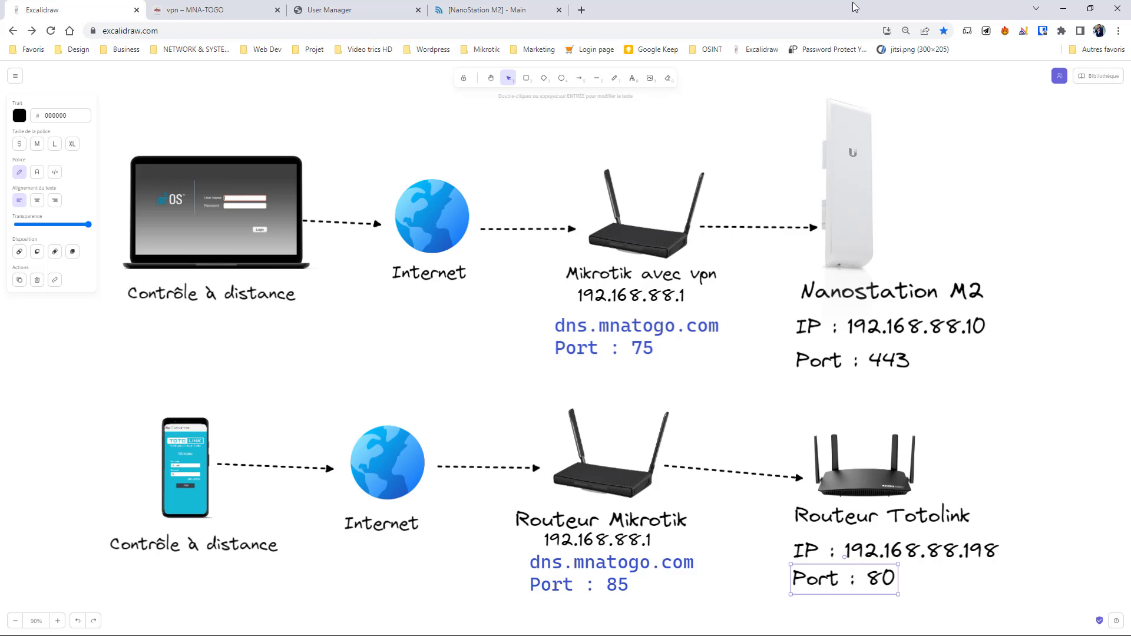
key(super)
click(840, 178)
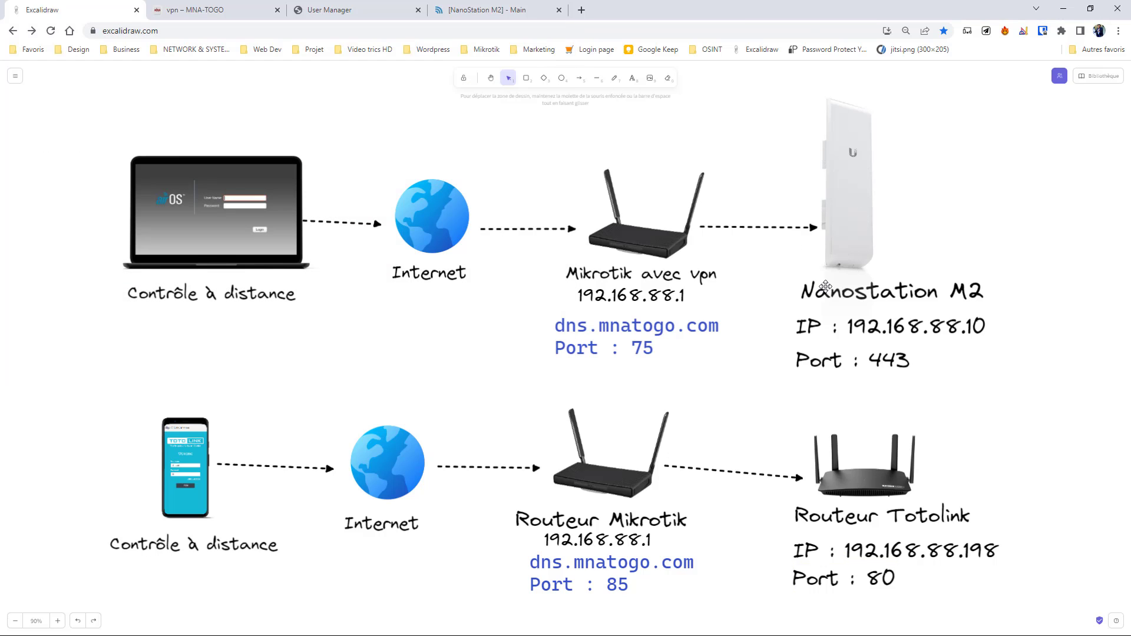
- Switch to the VPN adresse note in Notion, check the Port2 address and minimize the note
key(super)
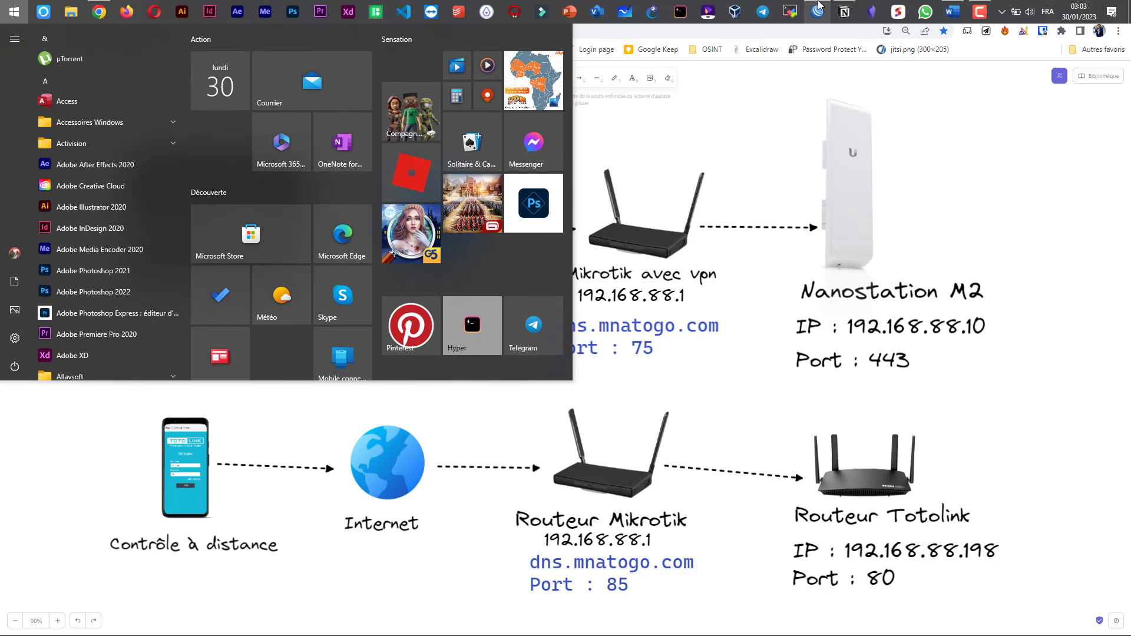
click(844, 9)
click(591, 333)
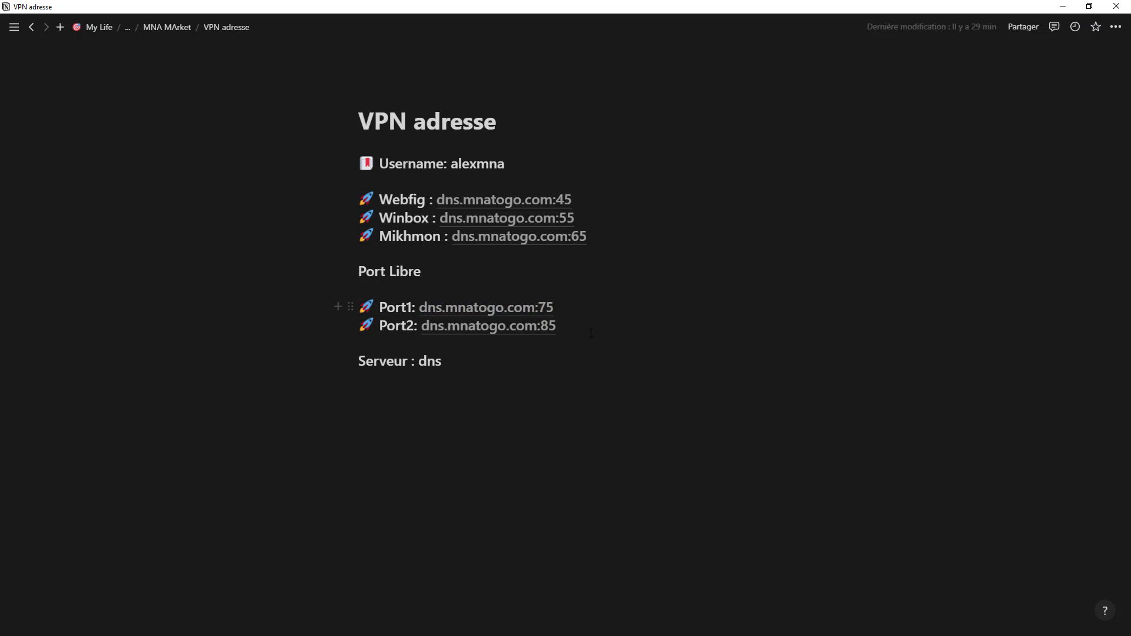
key(shift+Left)
key(shift+Left)
key(shift+Left)
key(shift+Left)
key(shift+Left)
key(shift+Left)
key(shift+Left)
key(shift+Left)
key(shift+Left)
key(shift+Left)
key(shift+Left)
key(shift+Left)
key(shift+Left)
key(shift+Left)
key(shift+Left)
key(shift+Left)
key(shift+Left)
key(shift+Left)
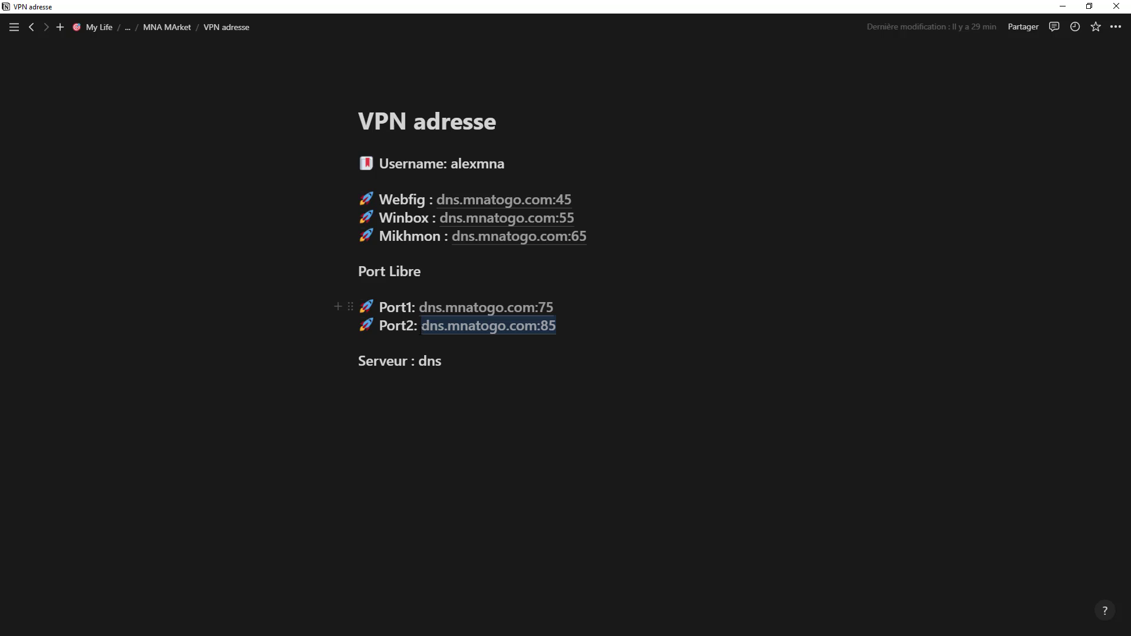
click(569, 328)
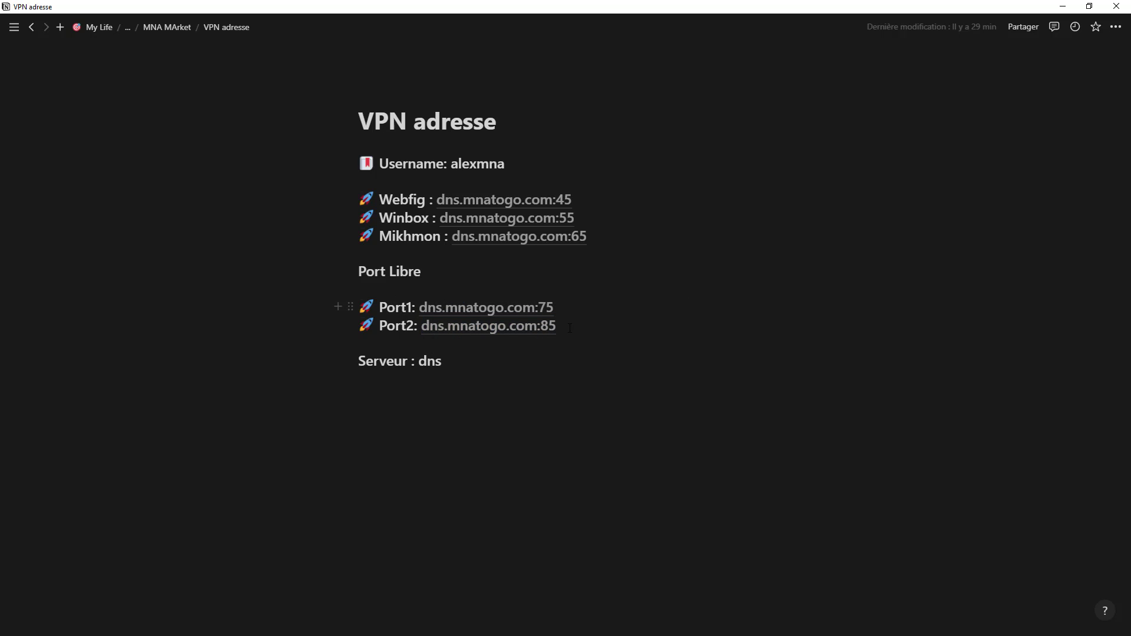
click(1062, 8)
- Switch to WinBox and start a new firewall NAT rule with chain dstnat and protocol 6 (tcp)
key(super)
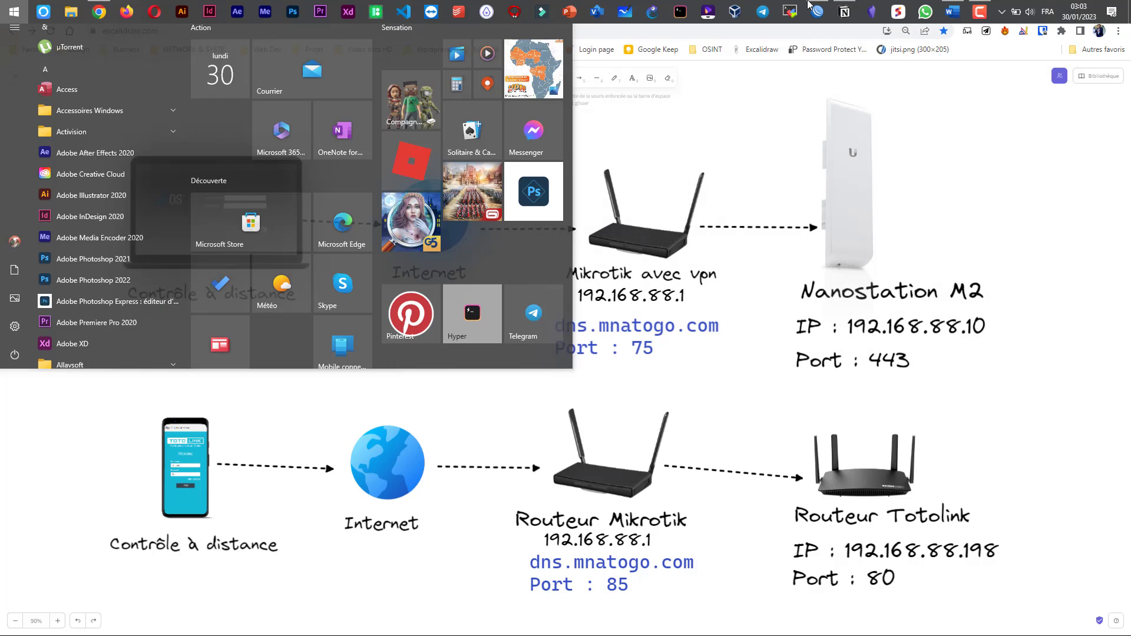
click(817, 8)
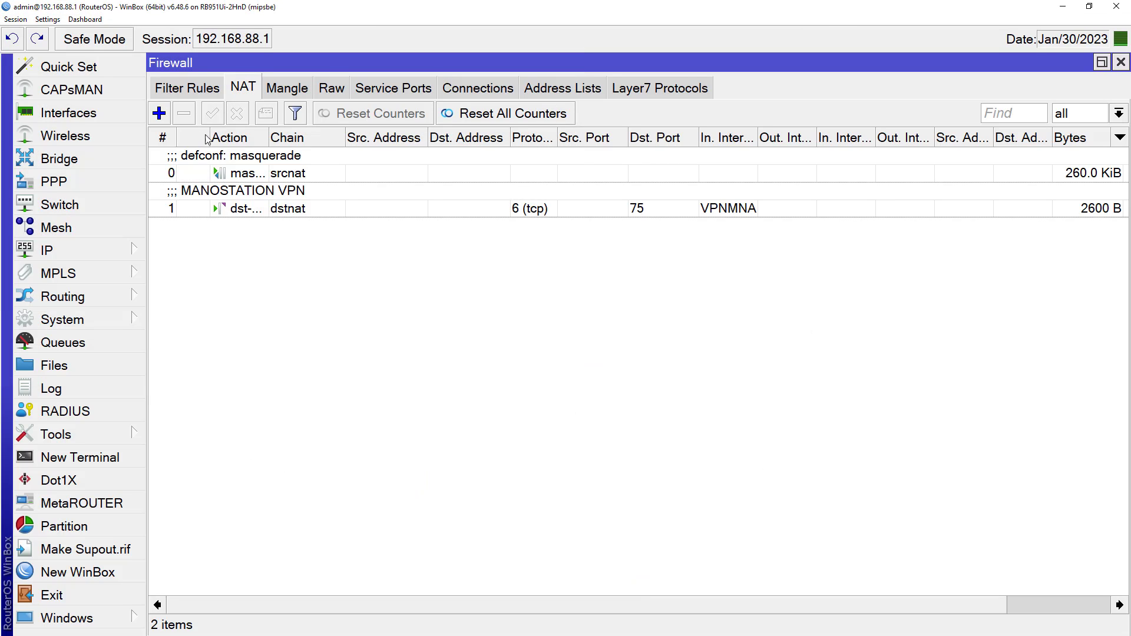
click(158, 116)
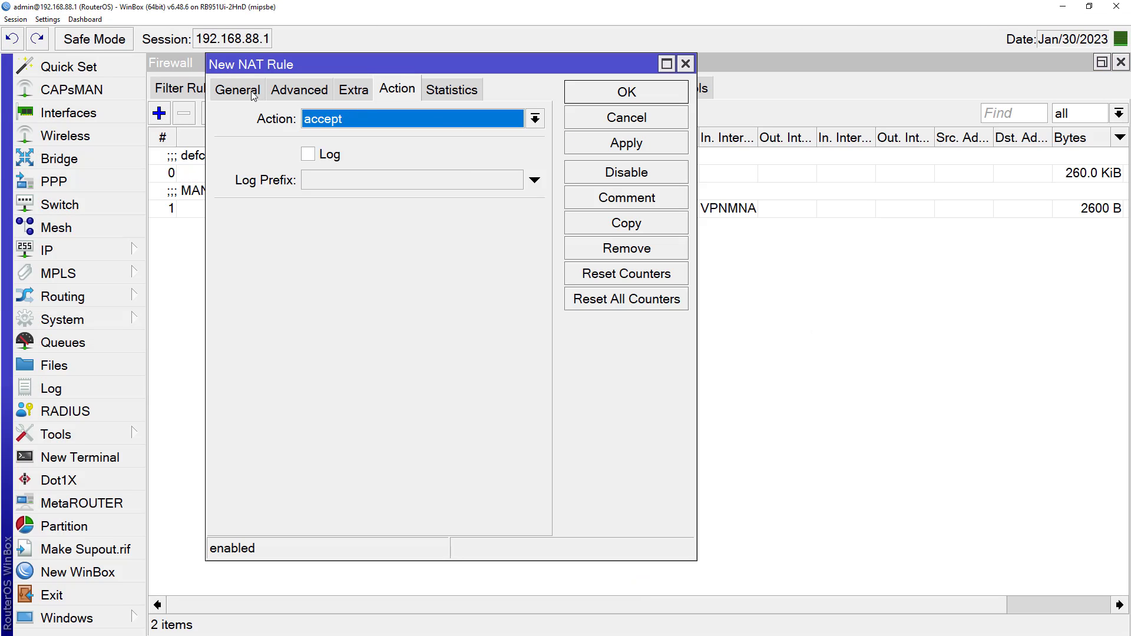
click(251, 92)
click(511, 120)
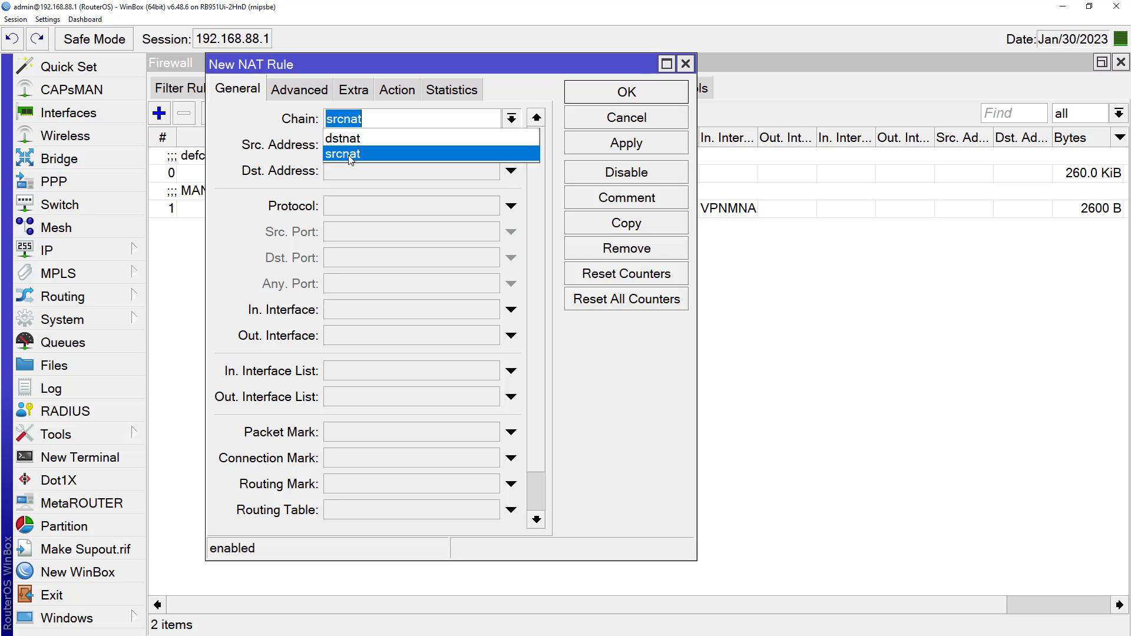
click(348, 139)
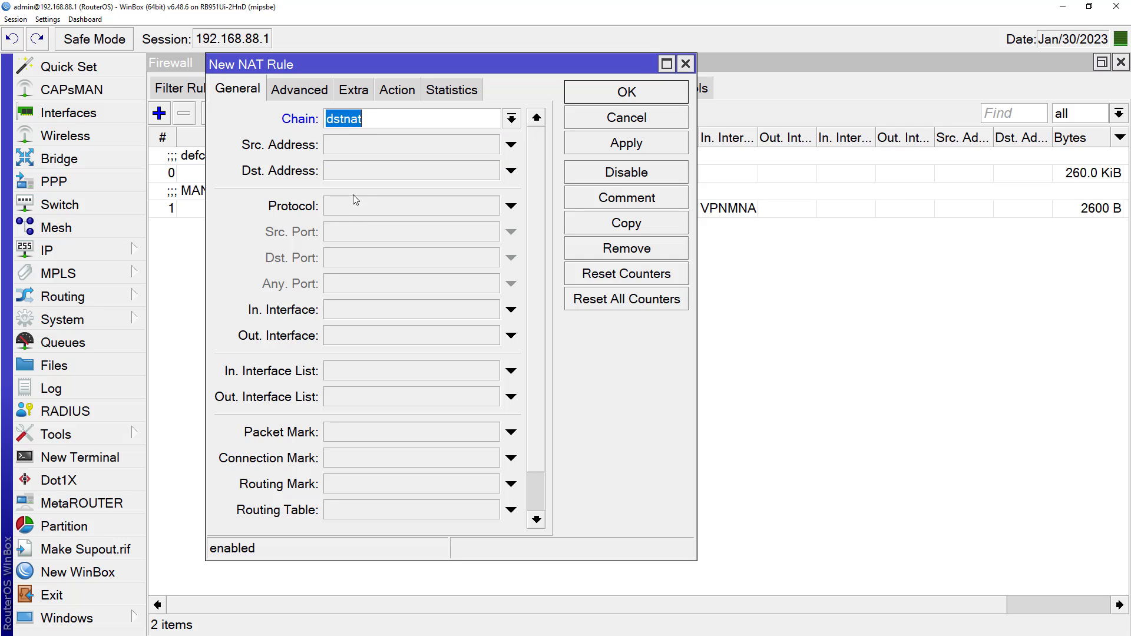
click(342, 206)
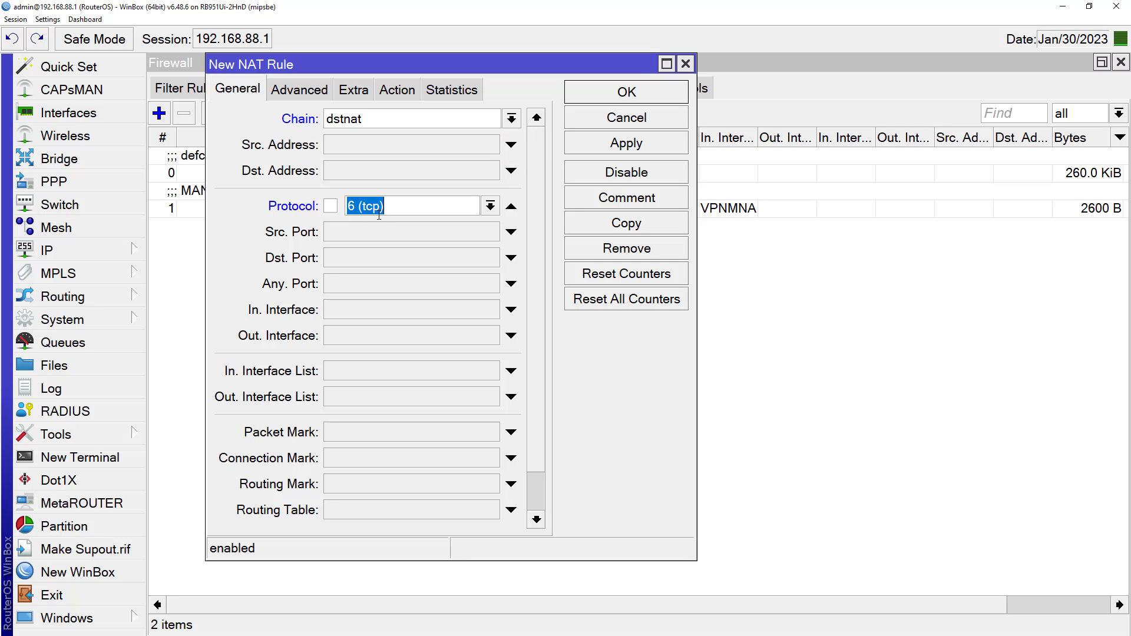
- Check the second VPN port in the Excalidraw diagram and Notion note, and set the new rule's Dst. Port to 85
click(343, 263)
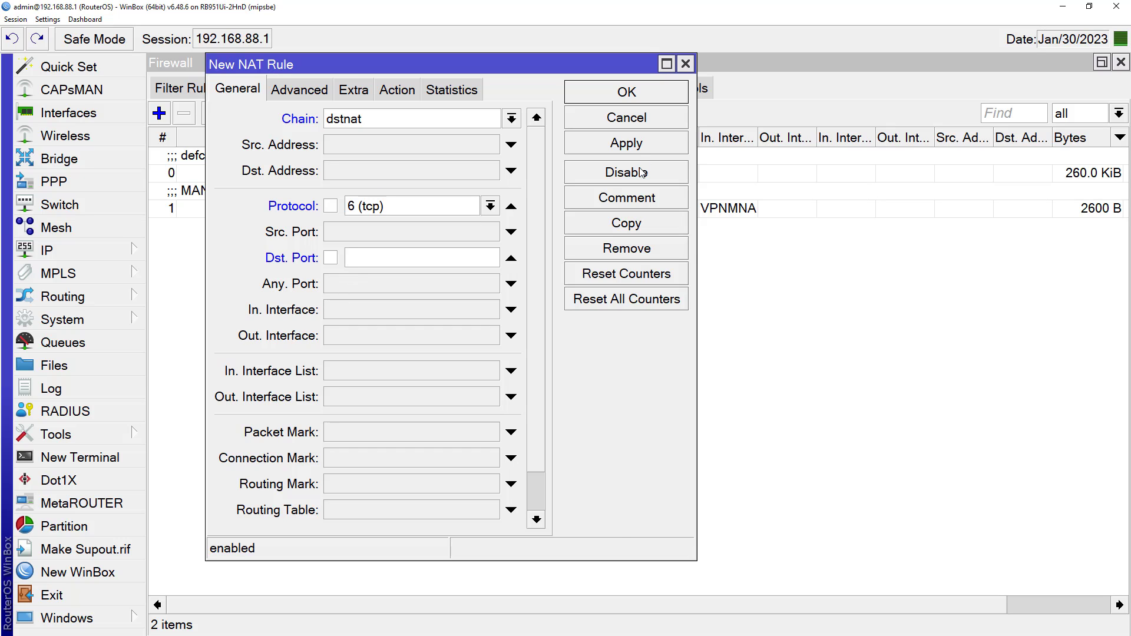
key(alt+Tab)
click(629, 200)
click(947, 422)
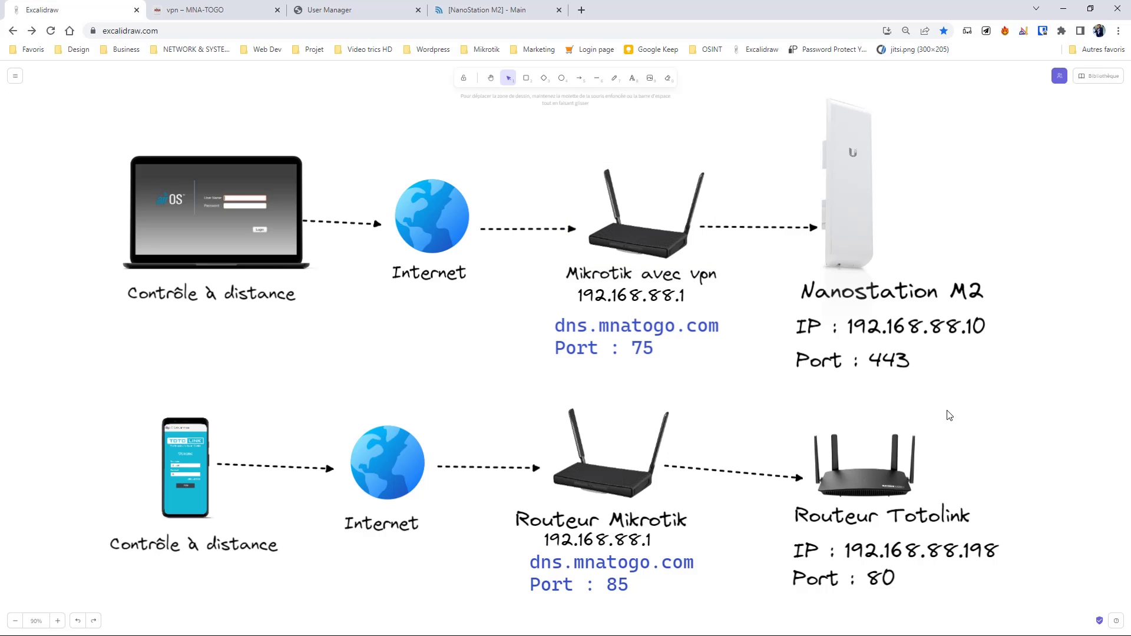
click(612, 589)
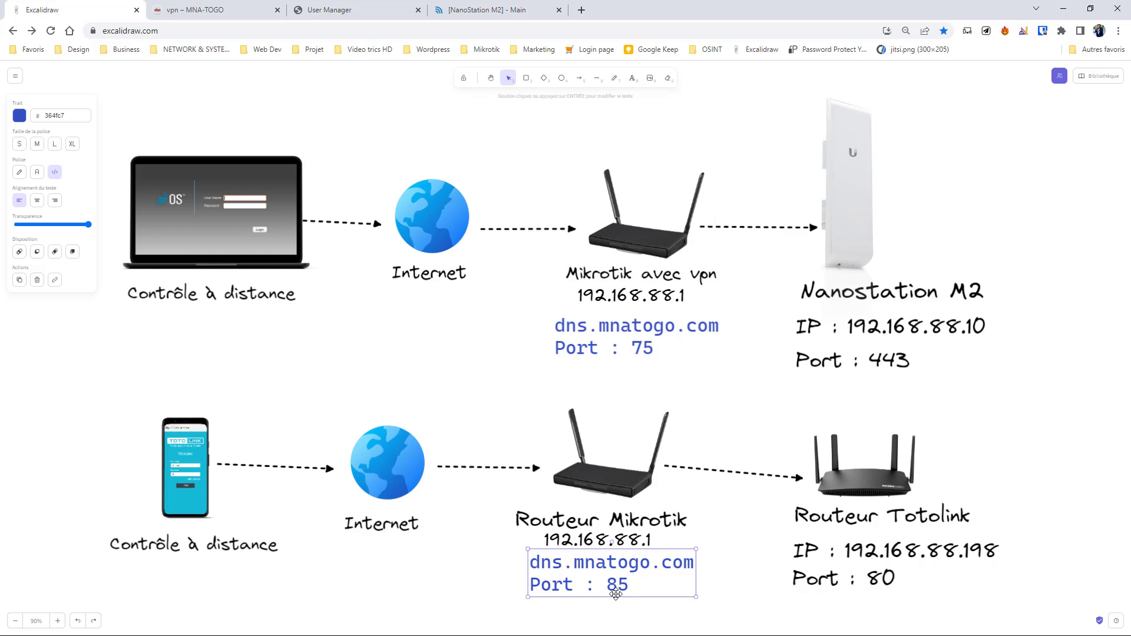
key(super)
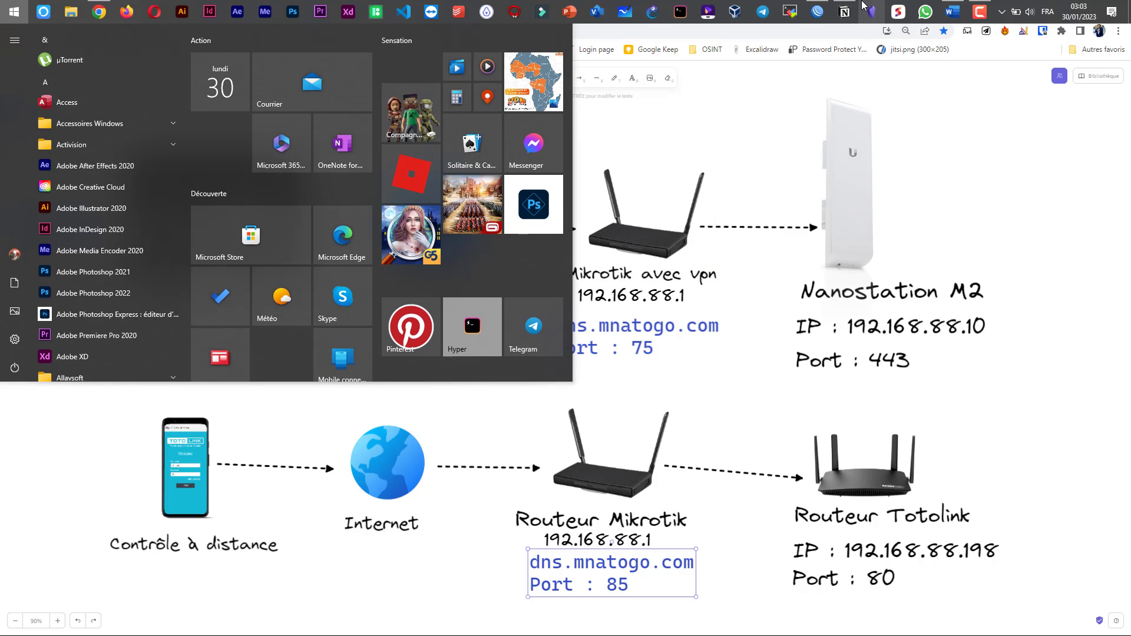
click(843, 12)
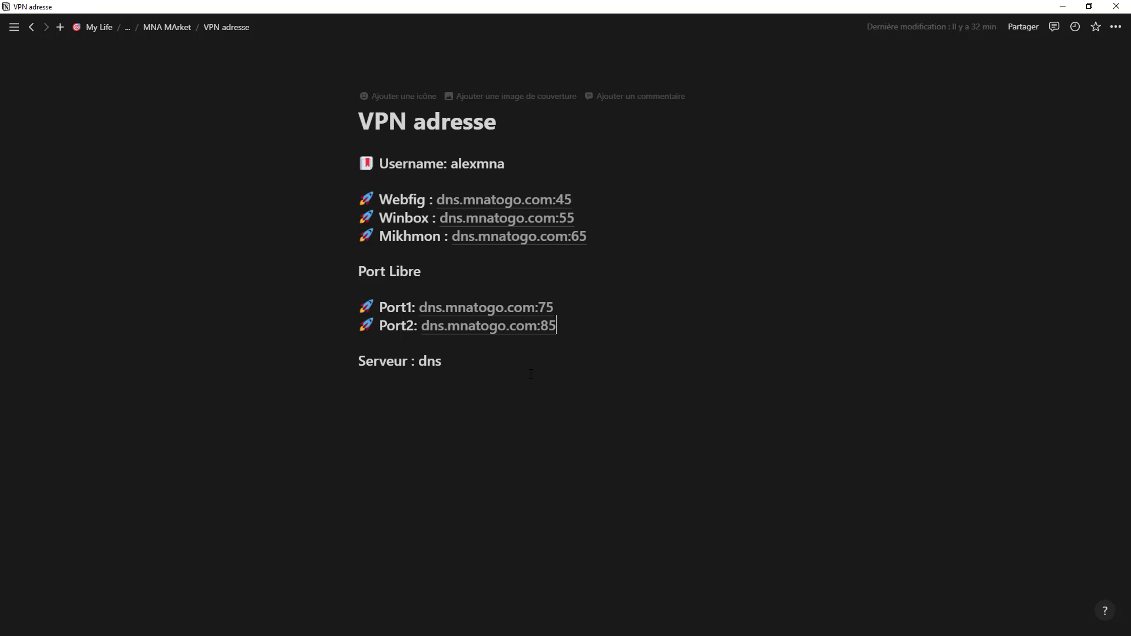
double_click(548, 327)
key(alt+Tab)
key(Tab)
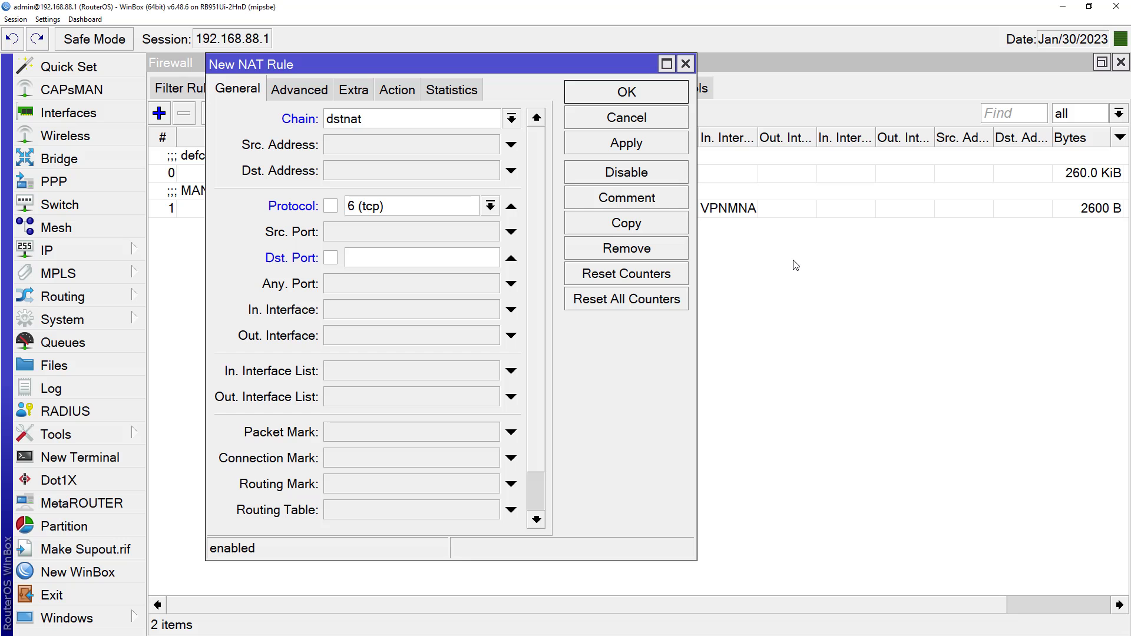
click(383, 257)
text(85)
- Set the new NAT rule's In. Interface to VPNMNA
click(347, 315)
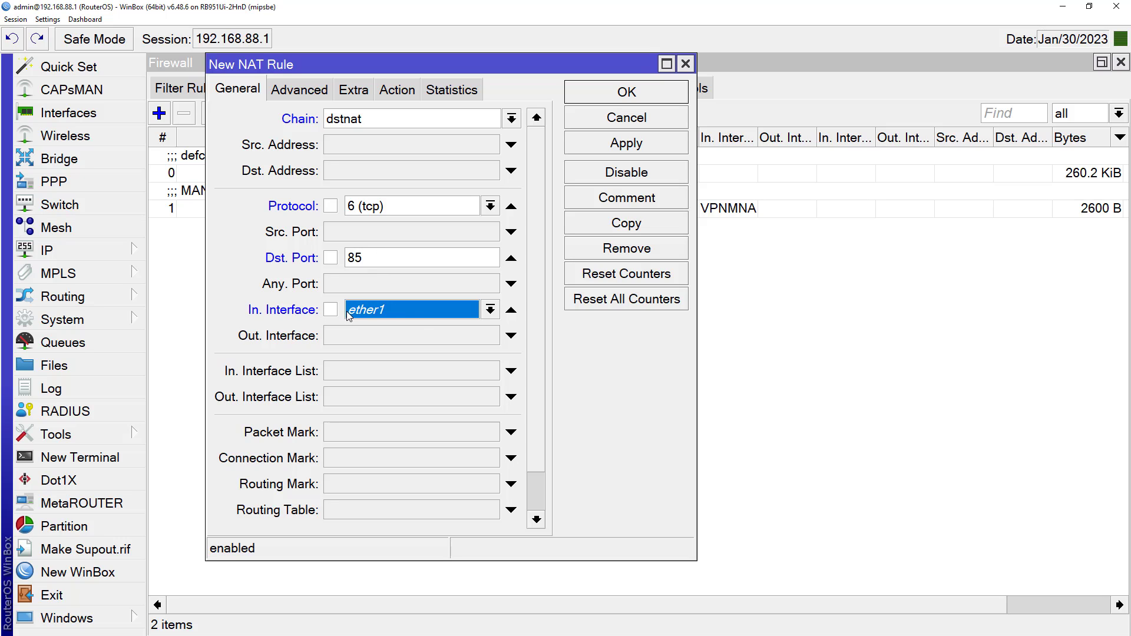
click(420, 315)
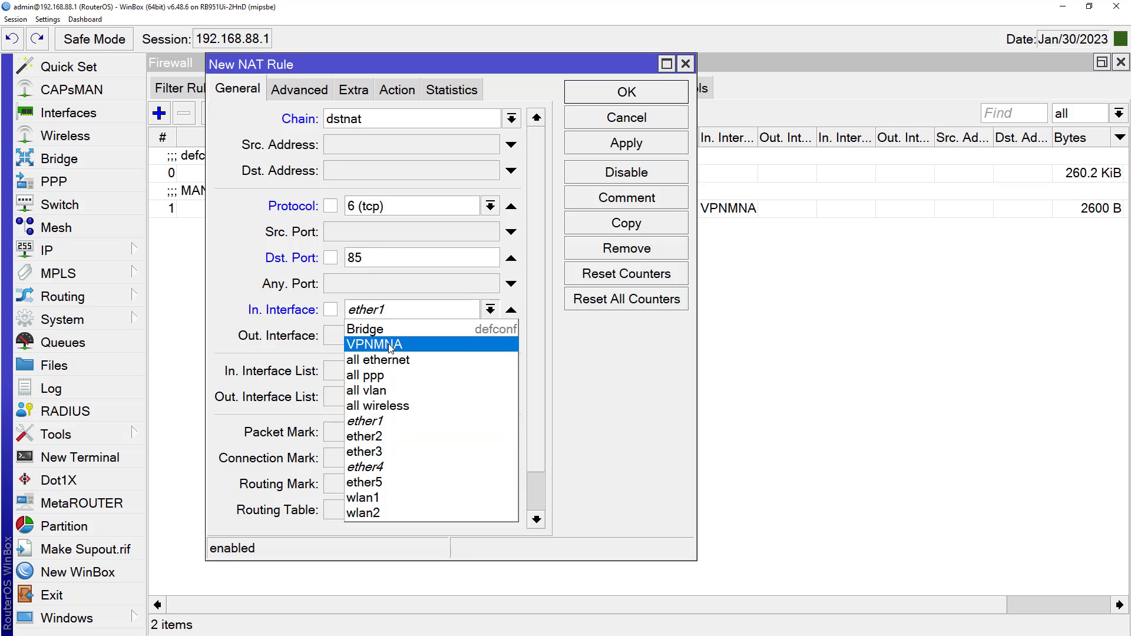
click(388, 346)
- Set the action of the new port 85 NAT rule to dst-nat
click(398, 93)
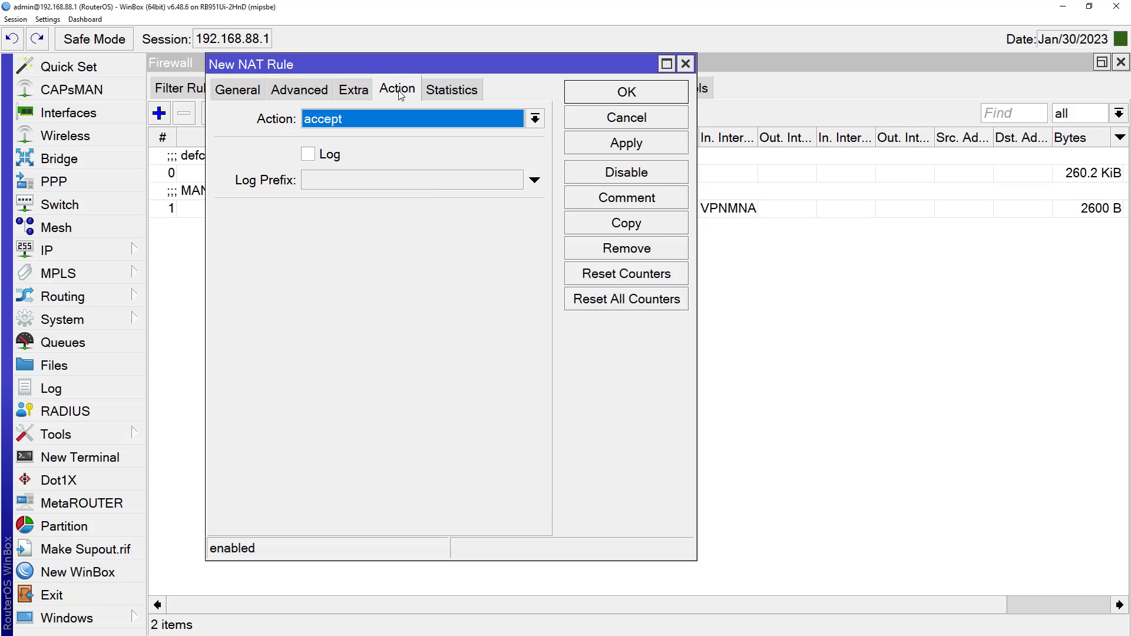
click(341, 121)
click(342, 121)
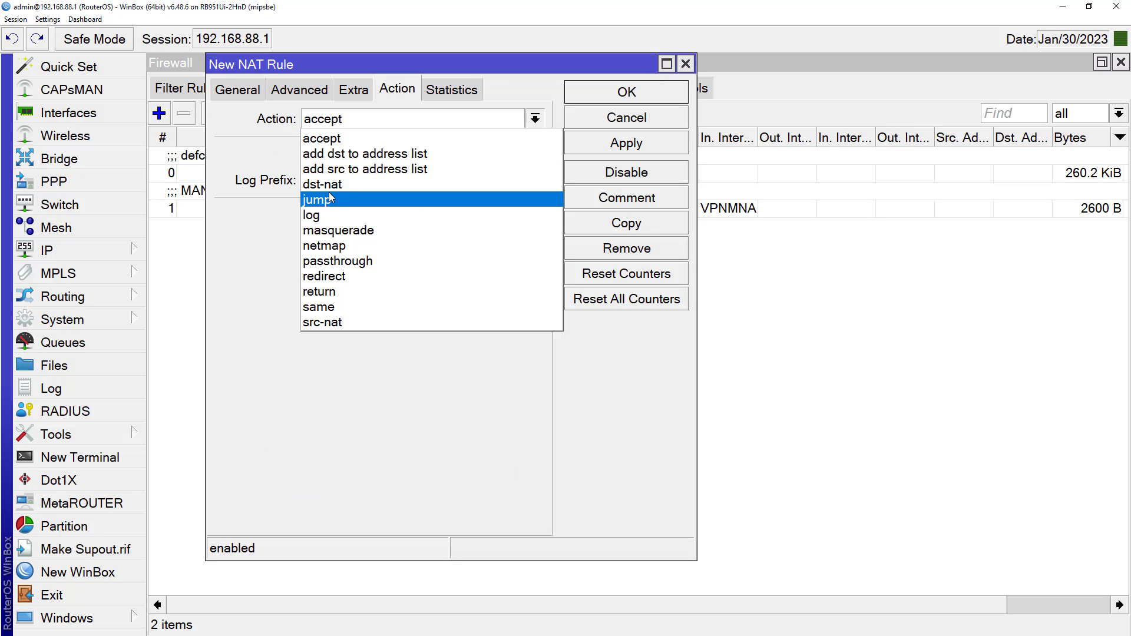
click(328, 185)
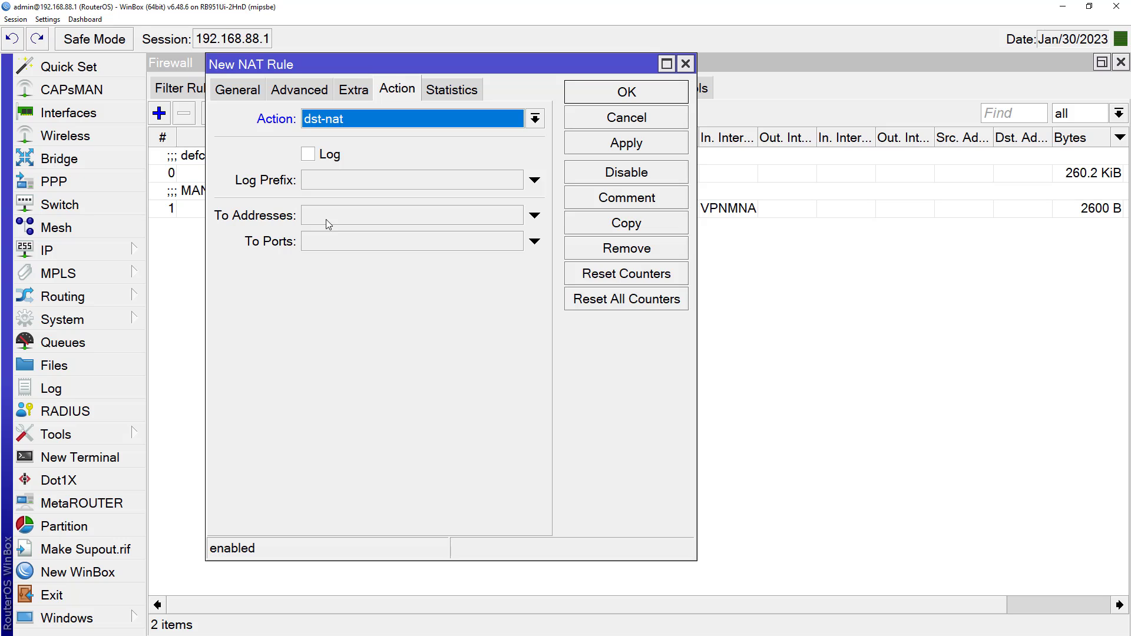
- Check the Totolink router's IP in the Excalidraw diagram and set the port 85 rule's To Addresses to 192.168.88.198
click(324, 219)
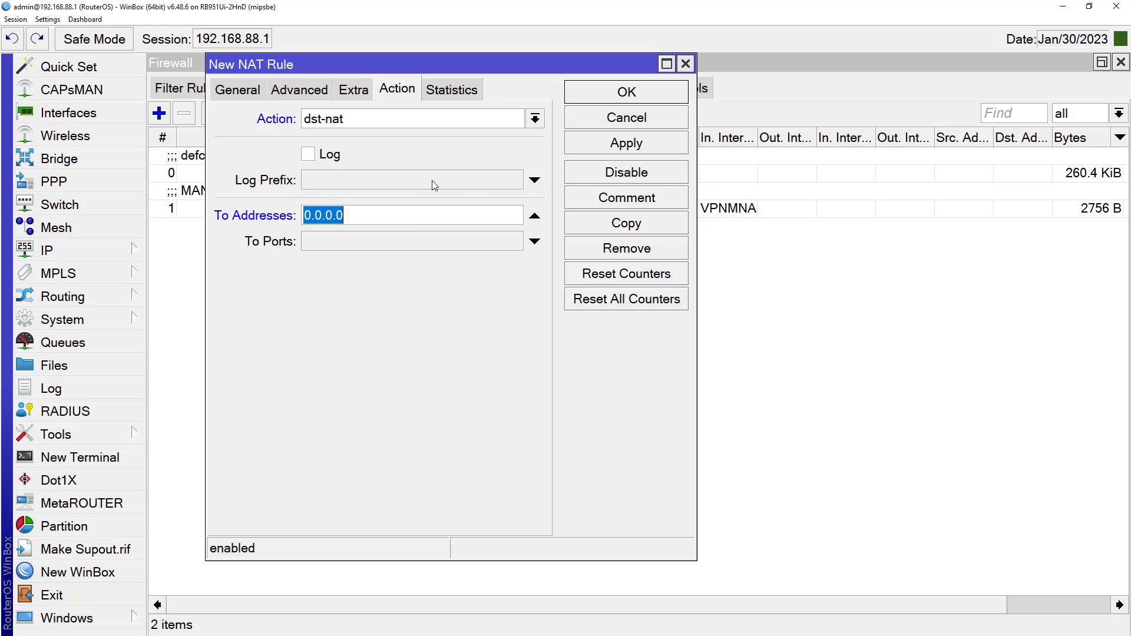
key(alt+Tab)
click(763, 219)
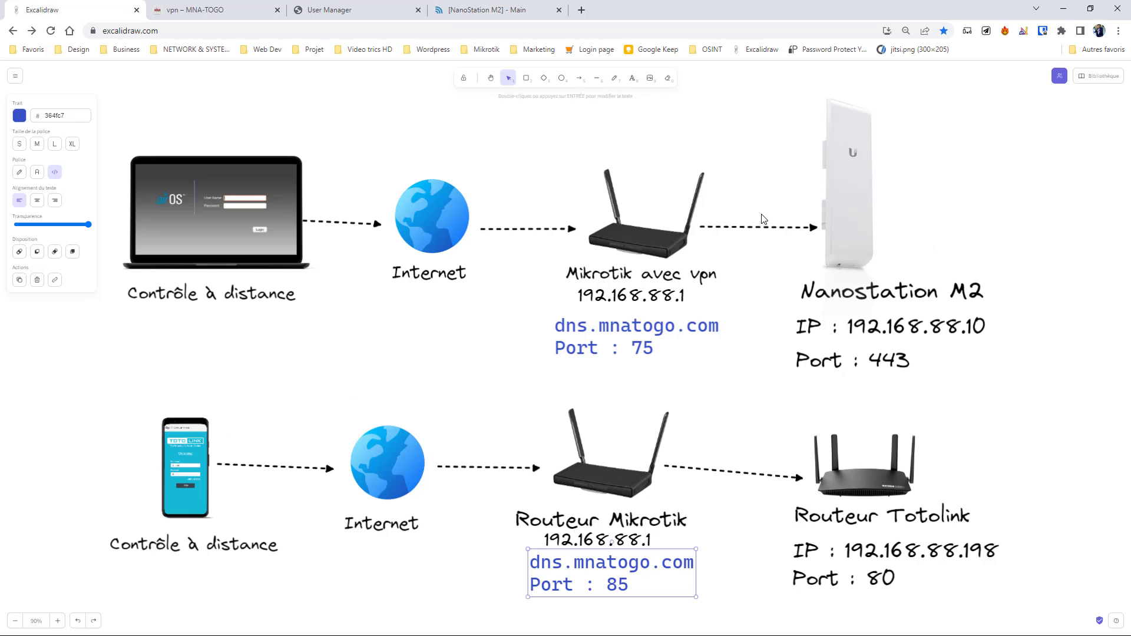
click(969, 552)
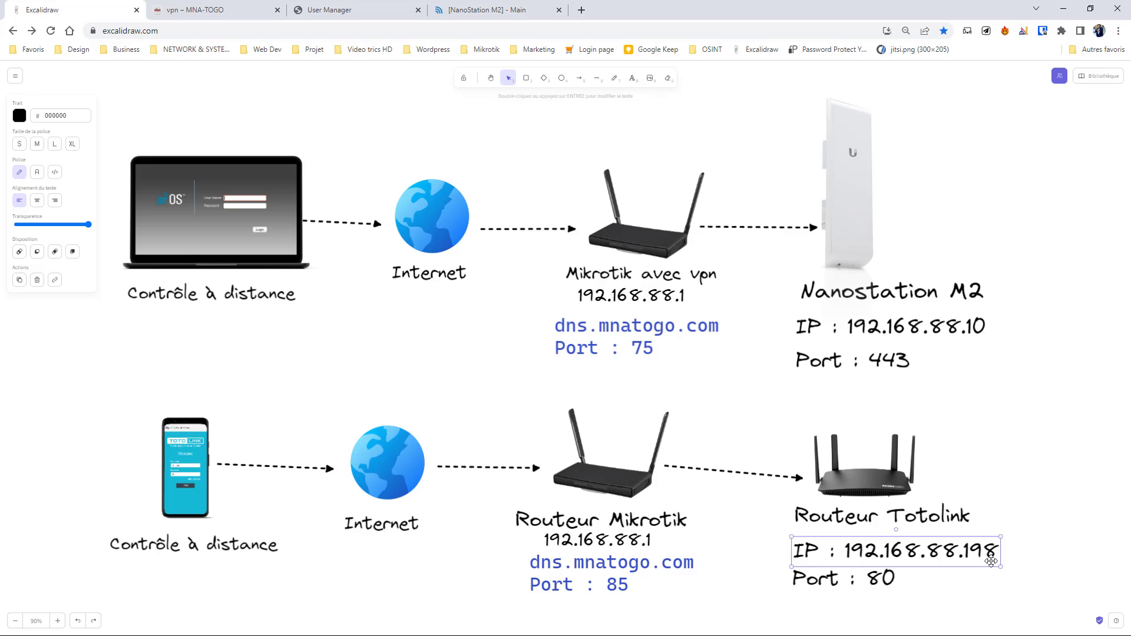
key(alt+Tab)
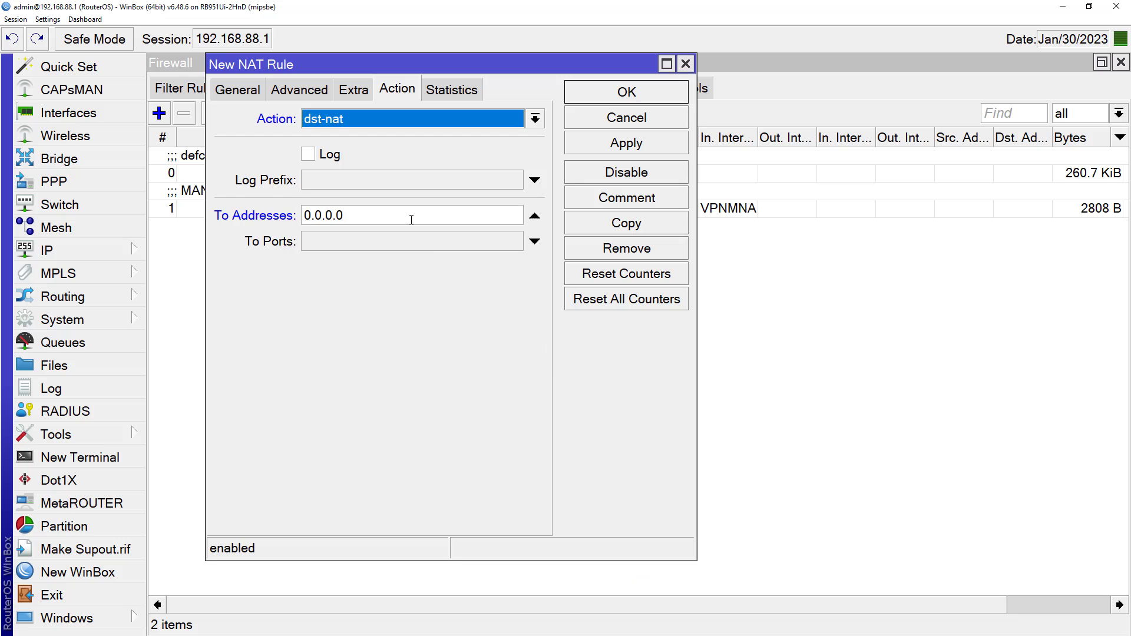
click(412, 216)
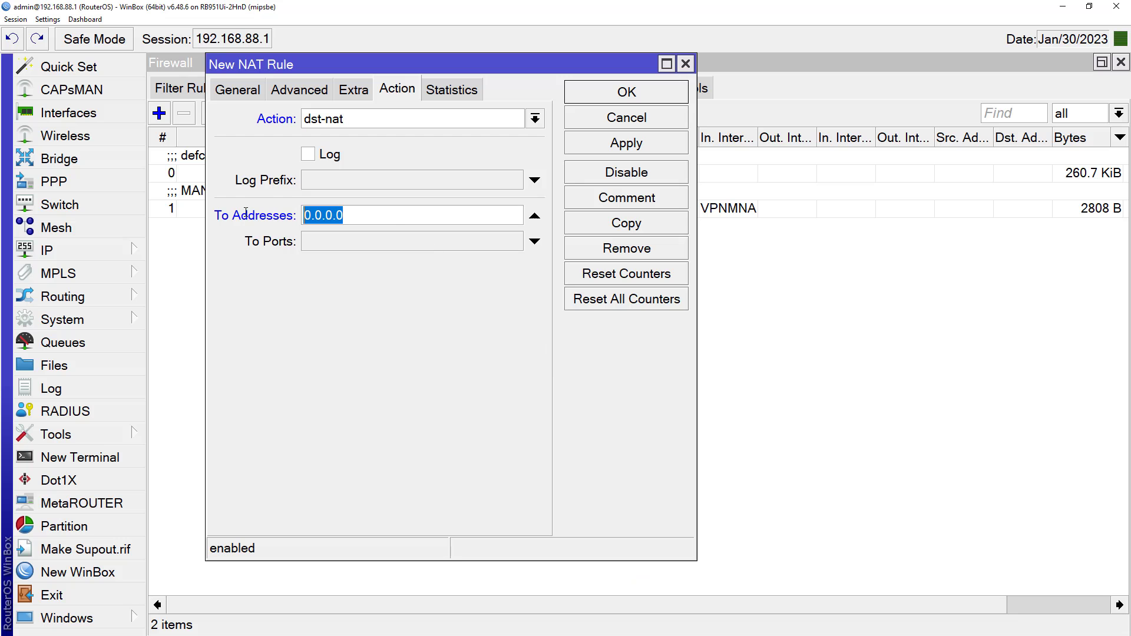
text(192.168)
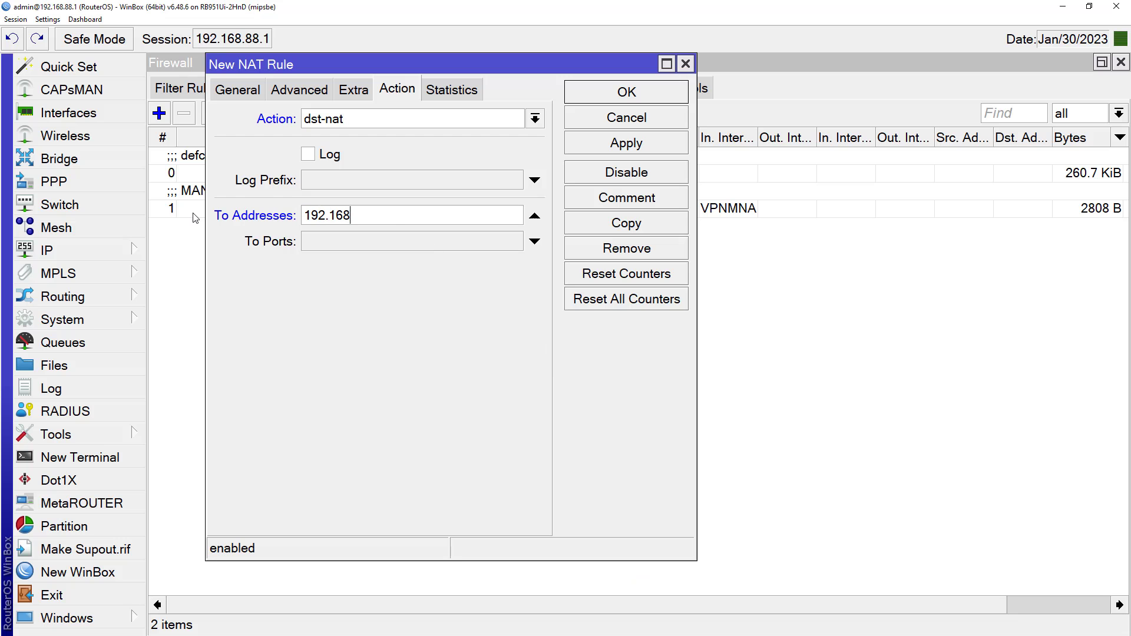
text(.88.198)
- Set the port 85 NAT rule's To Ports to 80 and apply the rule
click(376, 245)
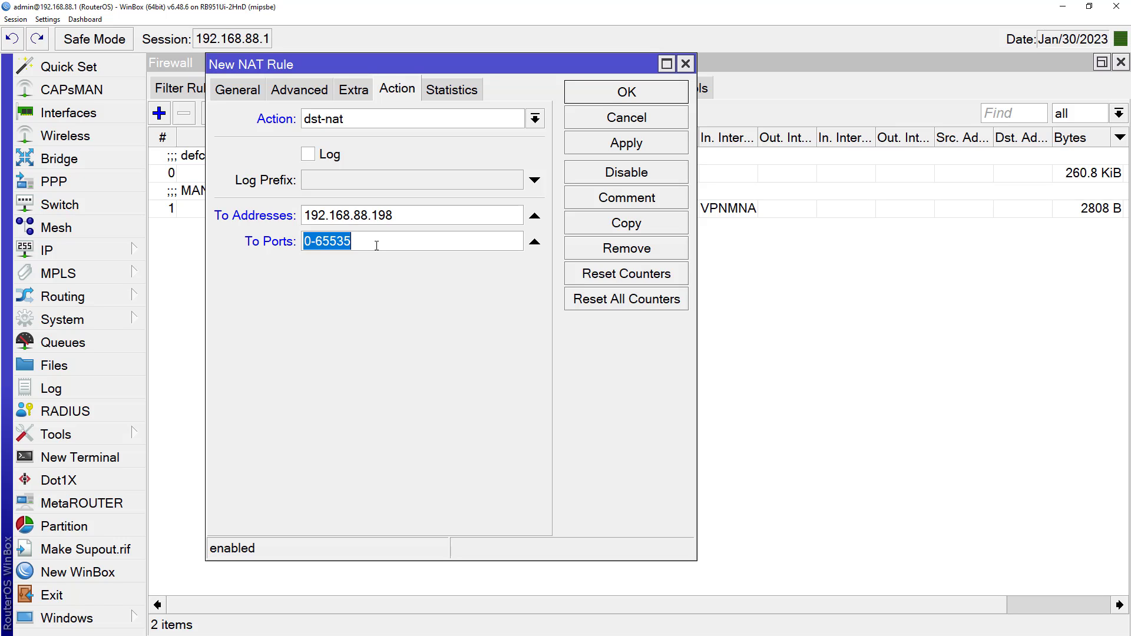
text(80)
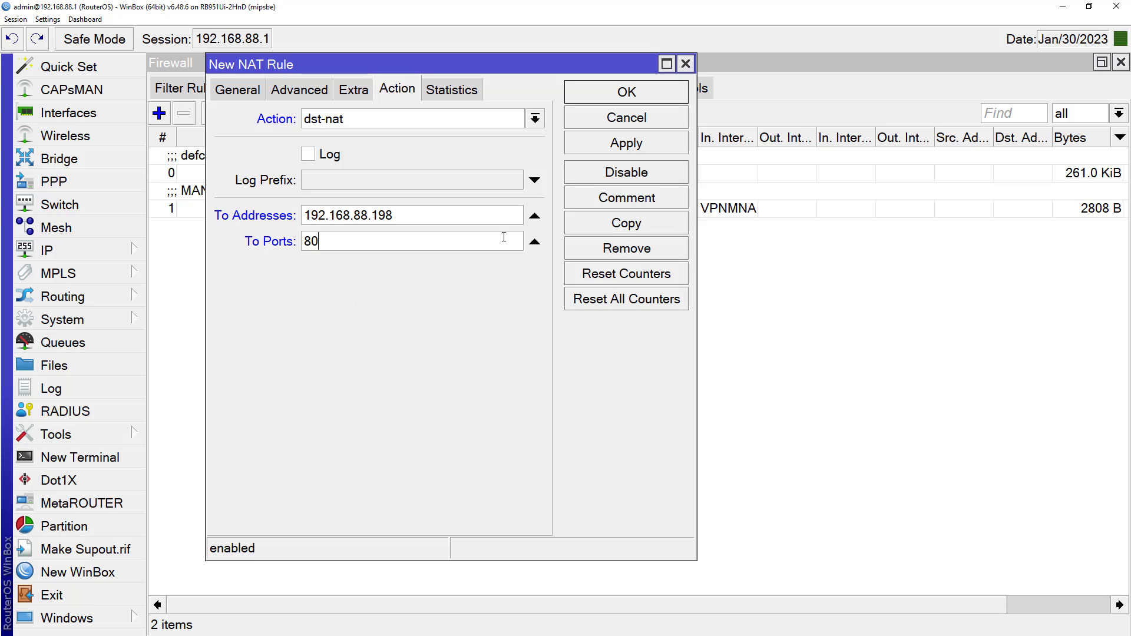
click(610, 147)
- Add the comment TOTOLINK VPN to the port 85 NAT rule and save the rule
click(626, 200)
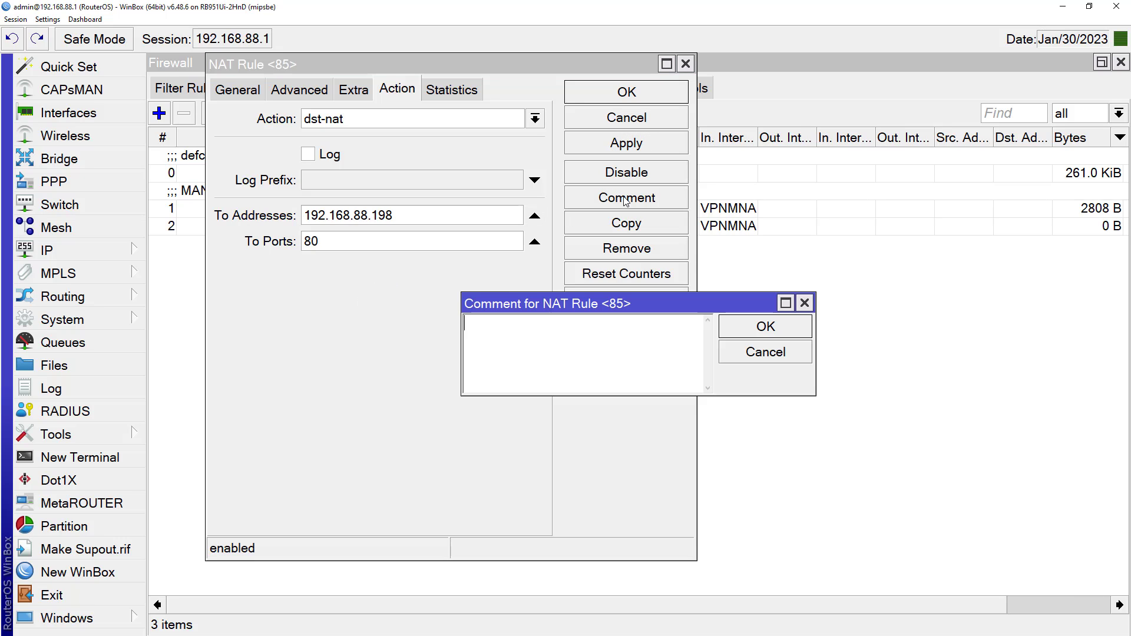
text(TOTOLINK VP)
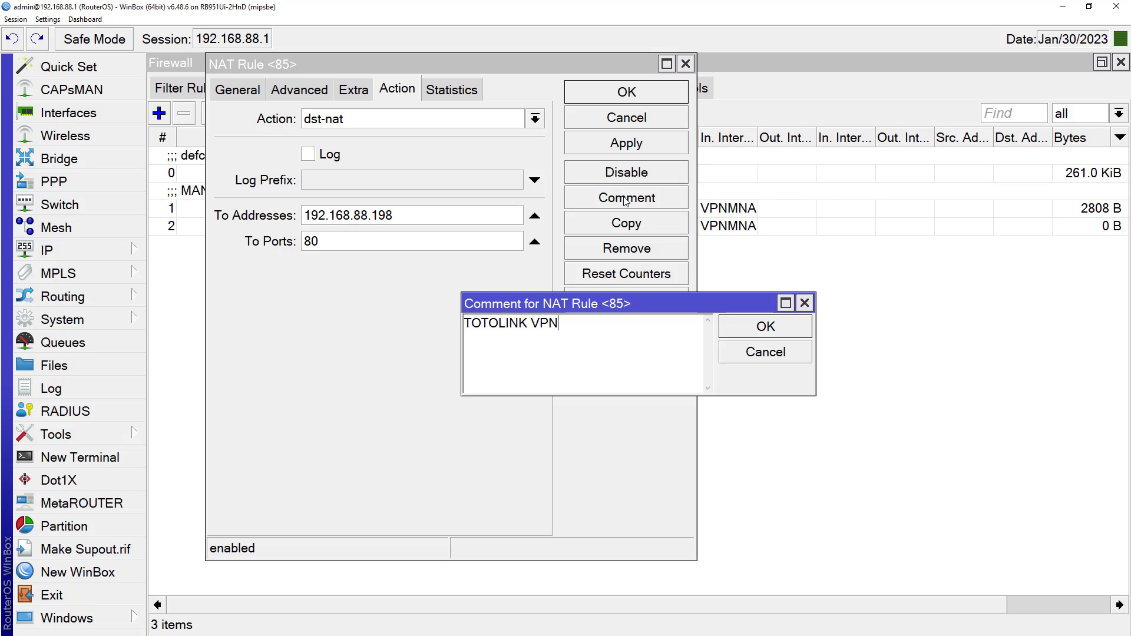
text(N)
click(760, 327)
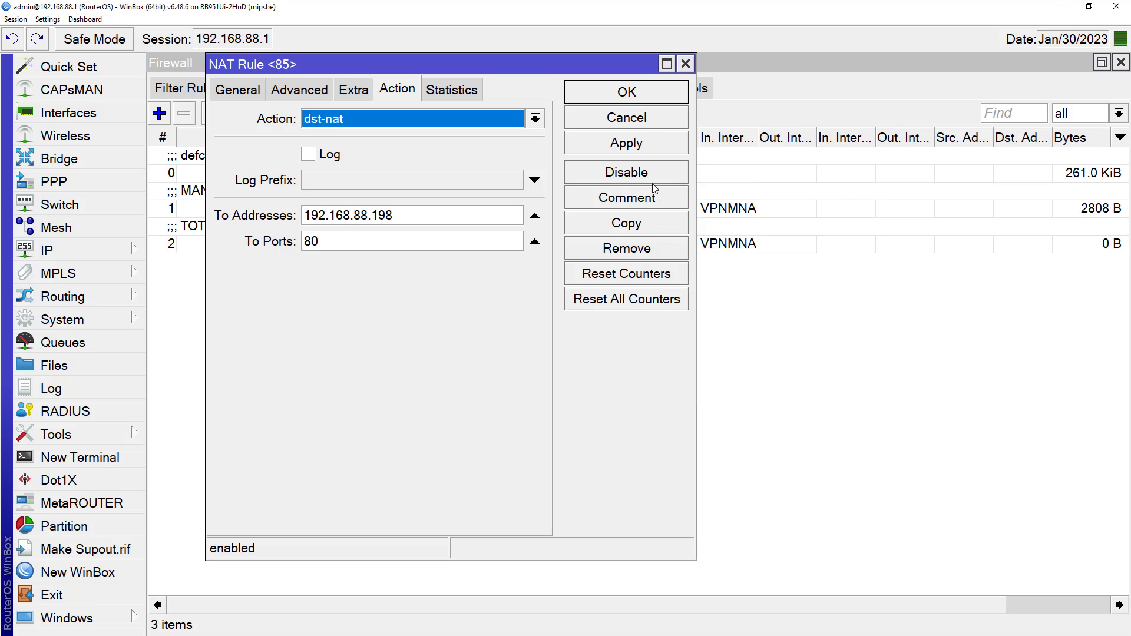
click(622, 149)
click(618, 100)
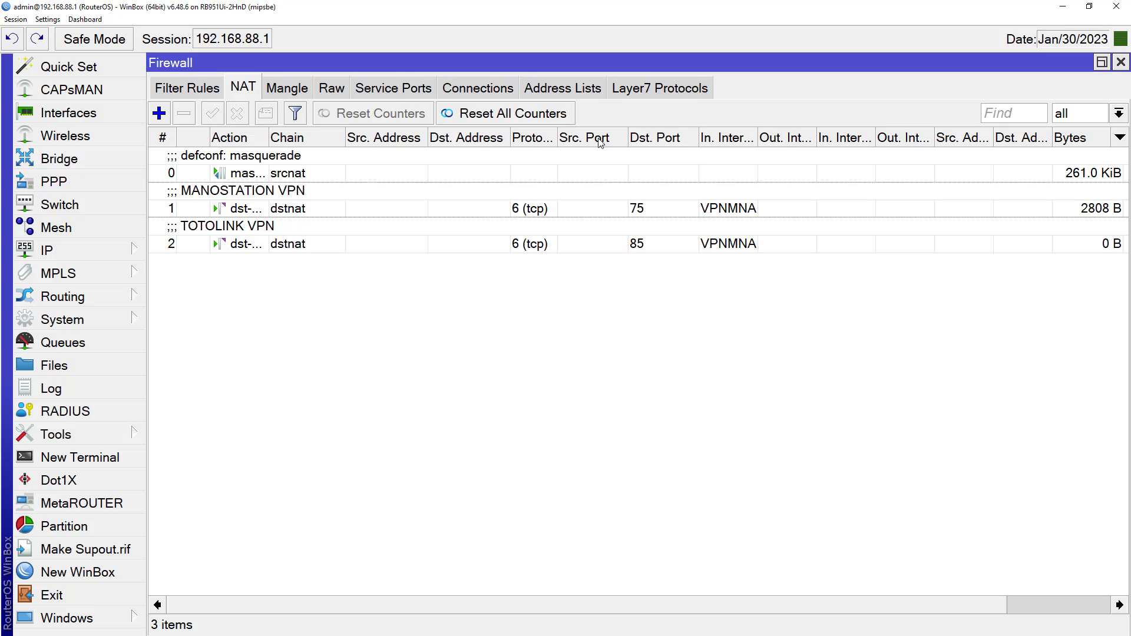
click(266, 246)
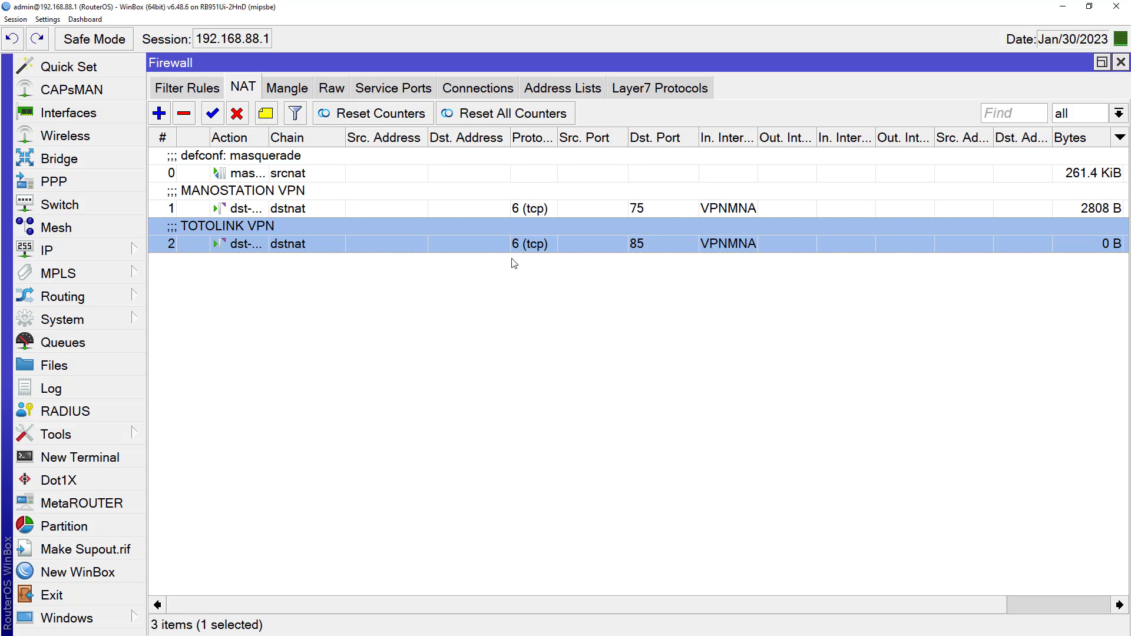
click(355, 198)
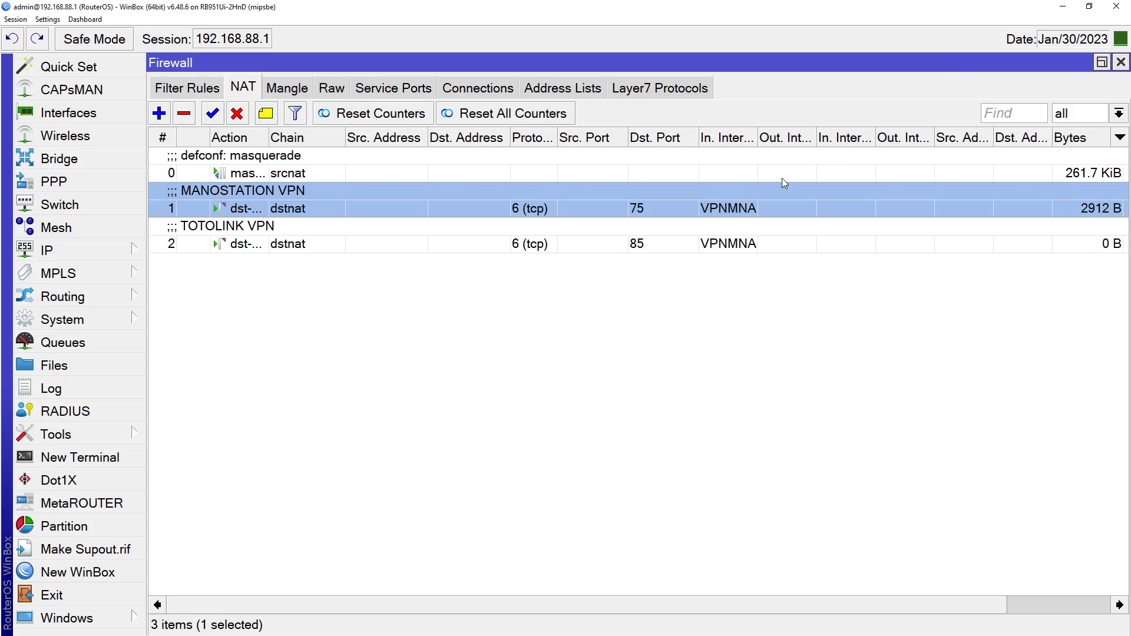
- Switch to the VPN adresse note in Notion and copy the Port2 address dns.mnatogo.com:85
click(1064, 7)
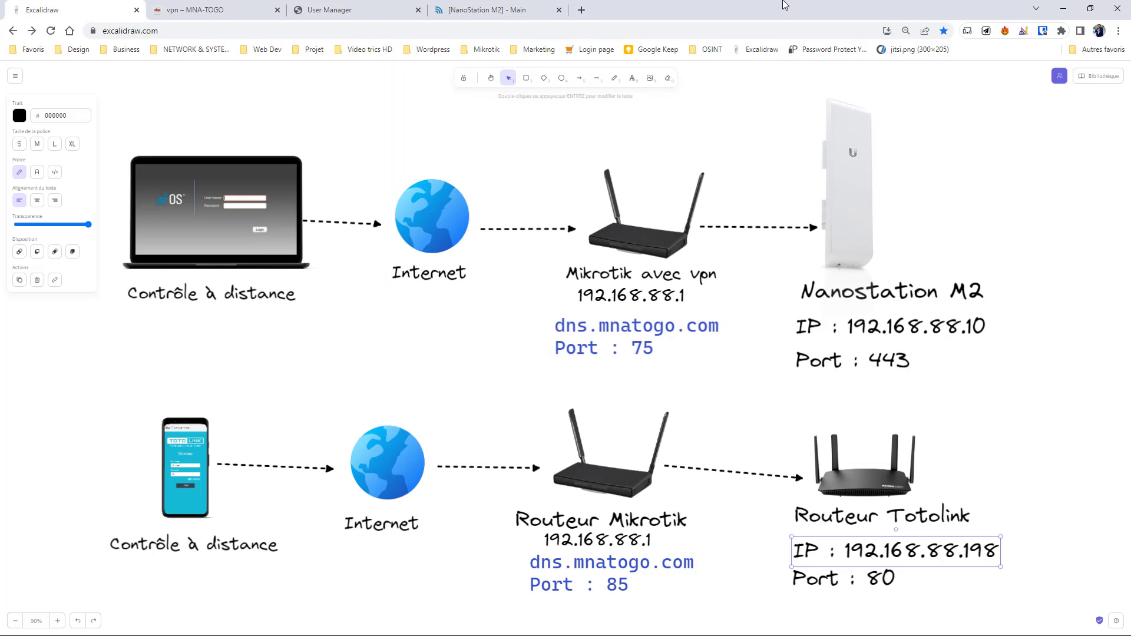
click(838, 6)
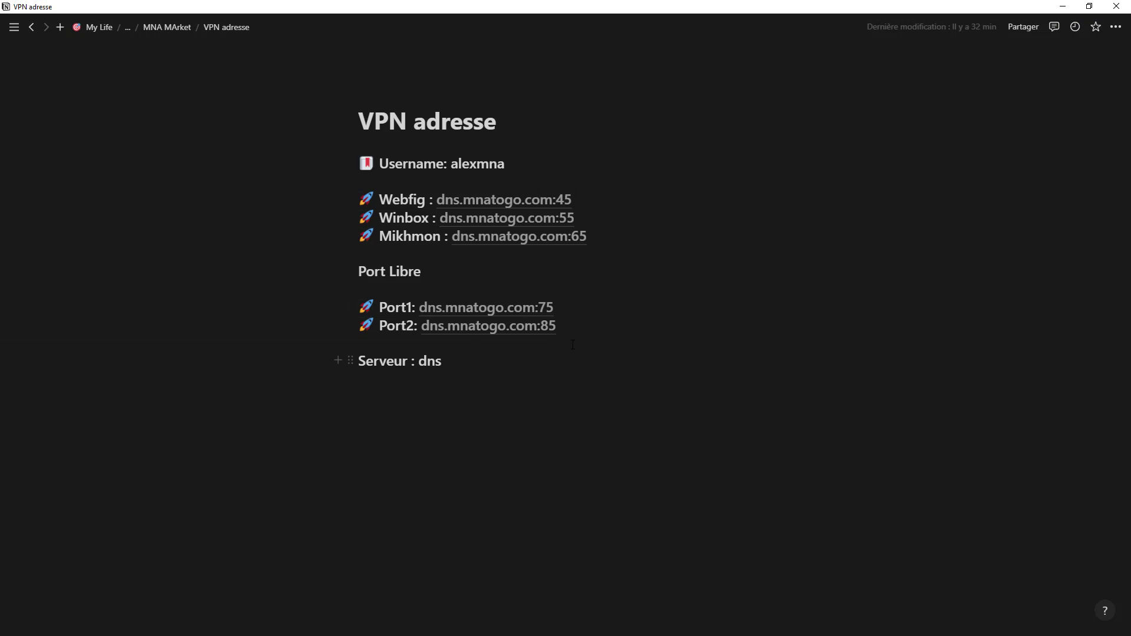
drag(574, 331, 420, 332)
click(613, 345)
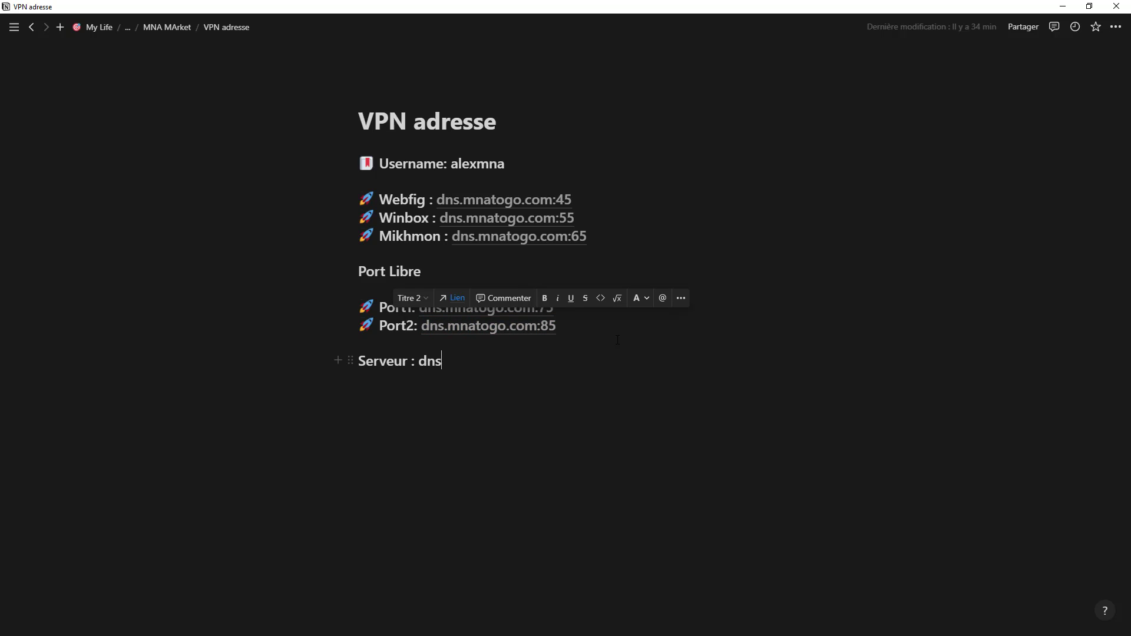
drag(569, 328, 422, 328)
key(ctrl+c)
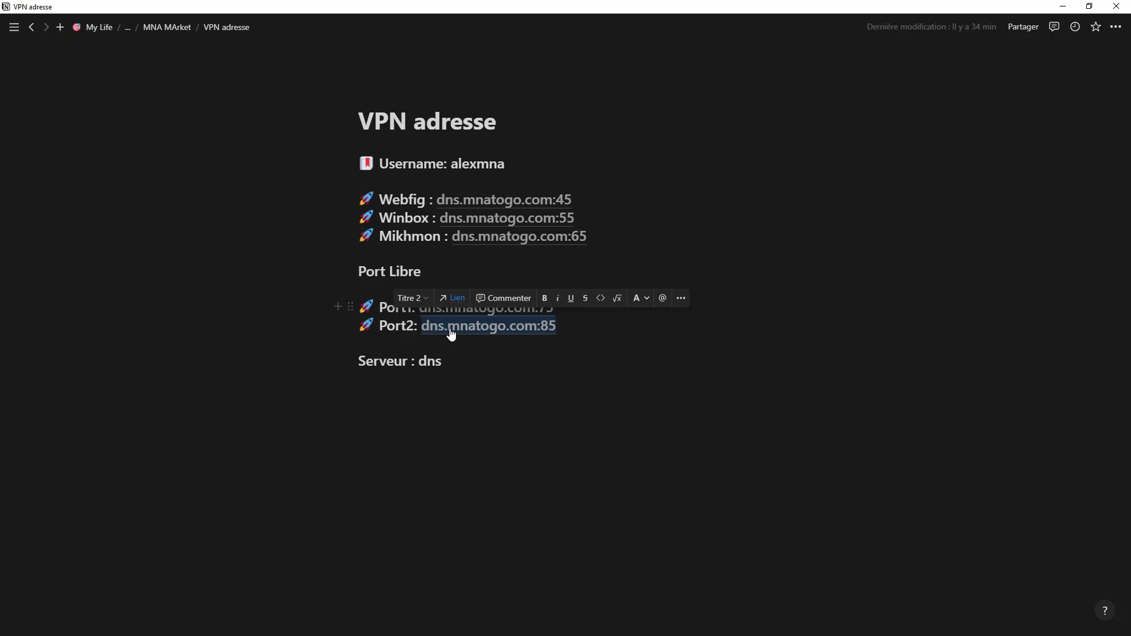
right_click(452, 334)
click(426, 364)
key(super)
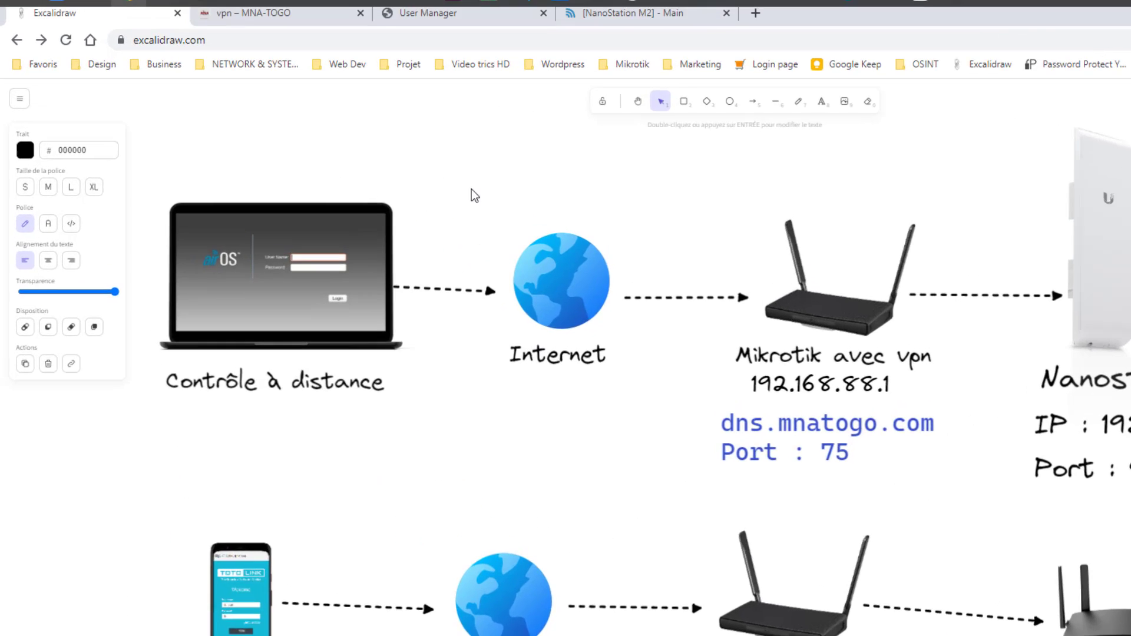
key(ctrl+t)
key(ctrl+v)
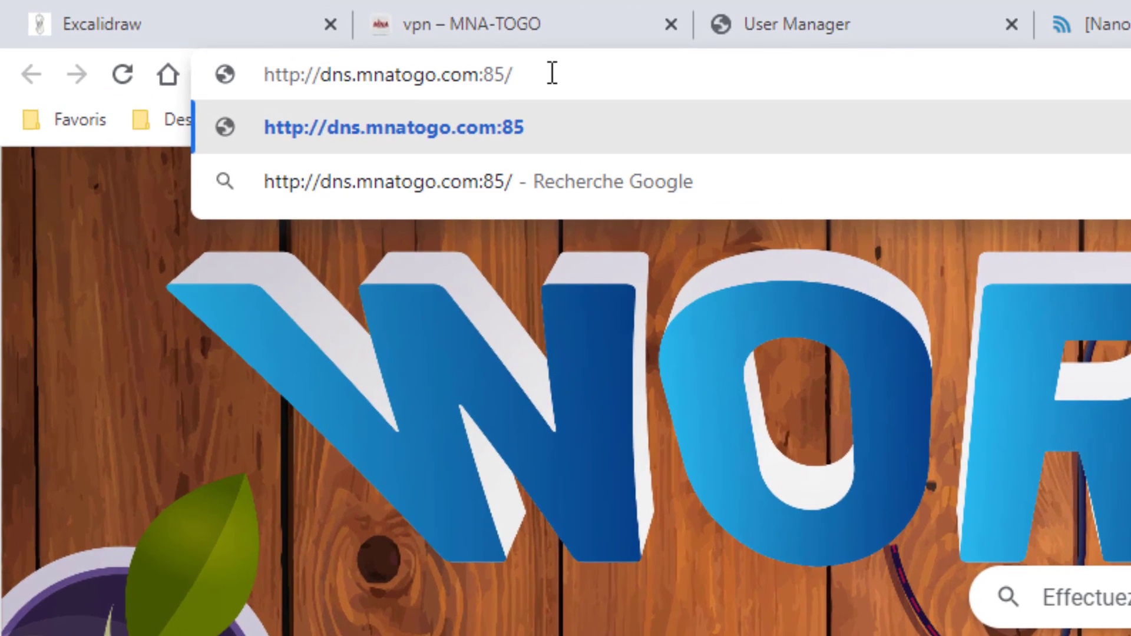
key(Return)
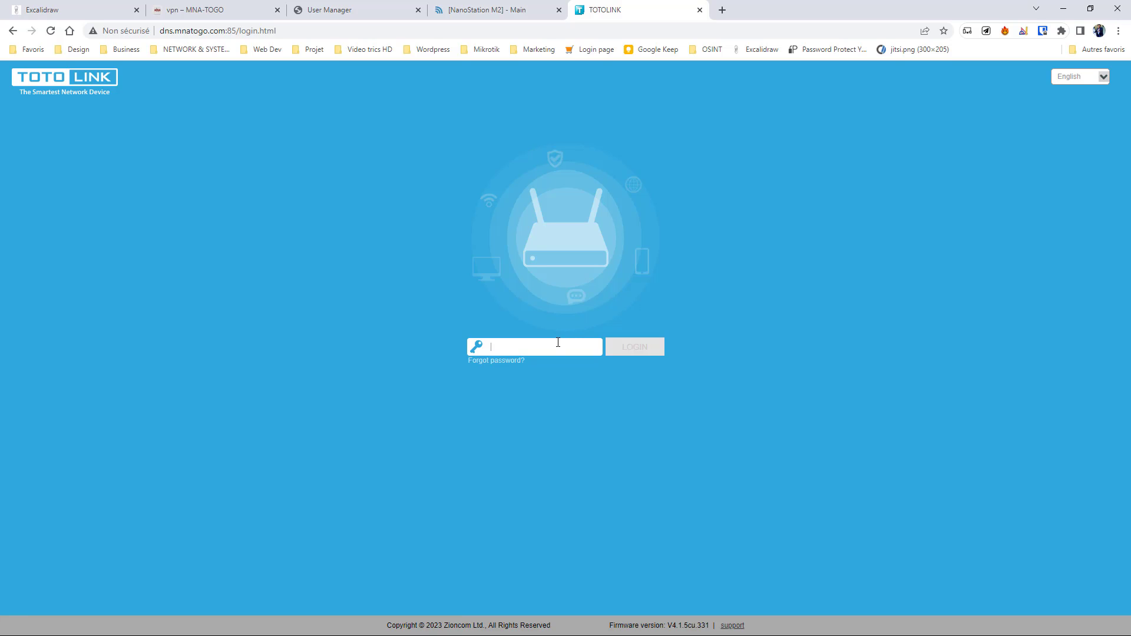
- Log in to the Totolink router with its login password and dismiss the offer to save the password
text(••)
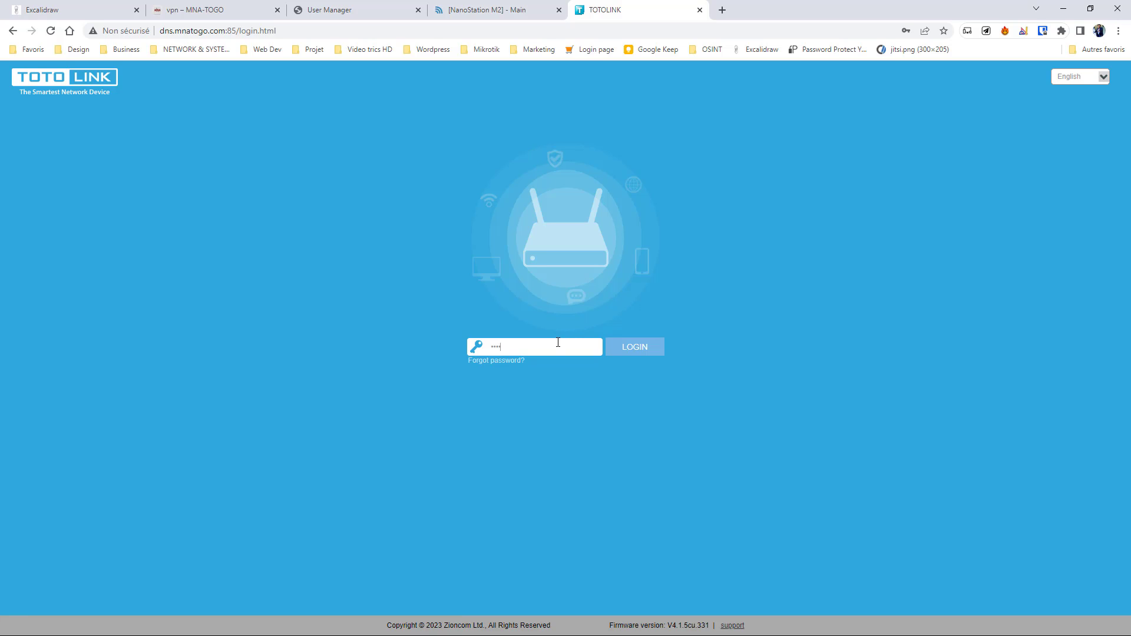
text(•••)
key(Return)
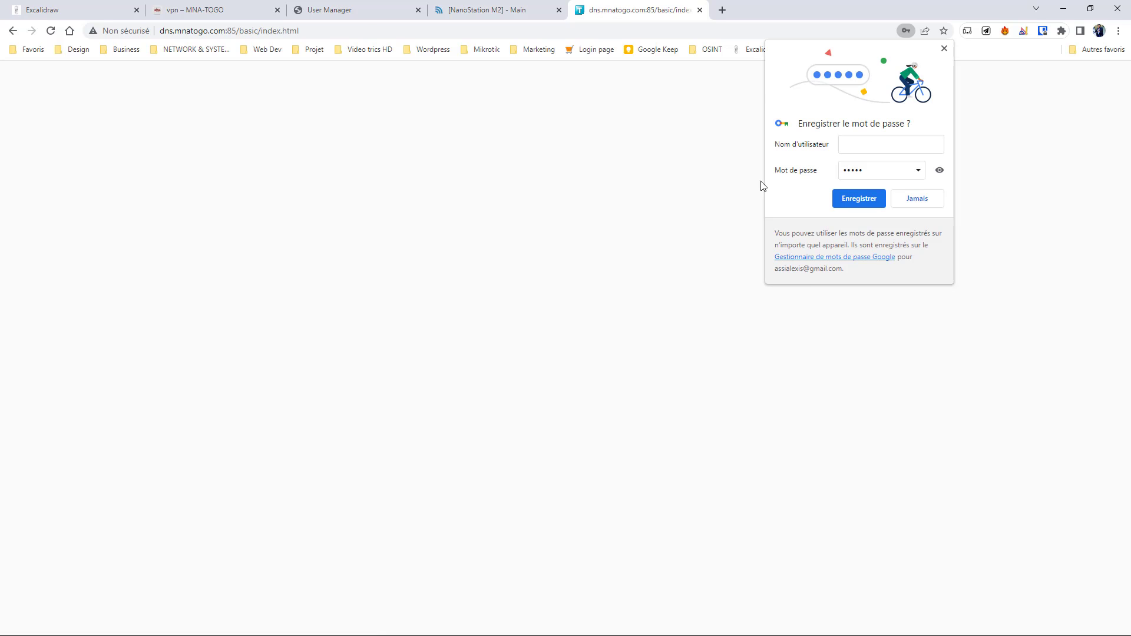
click(943, 49)
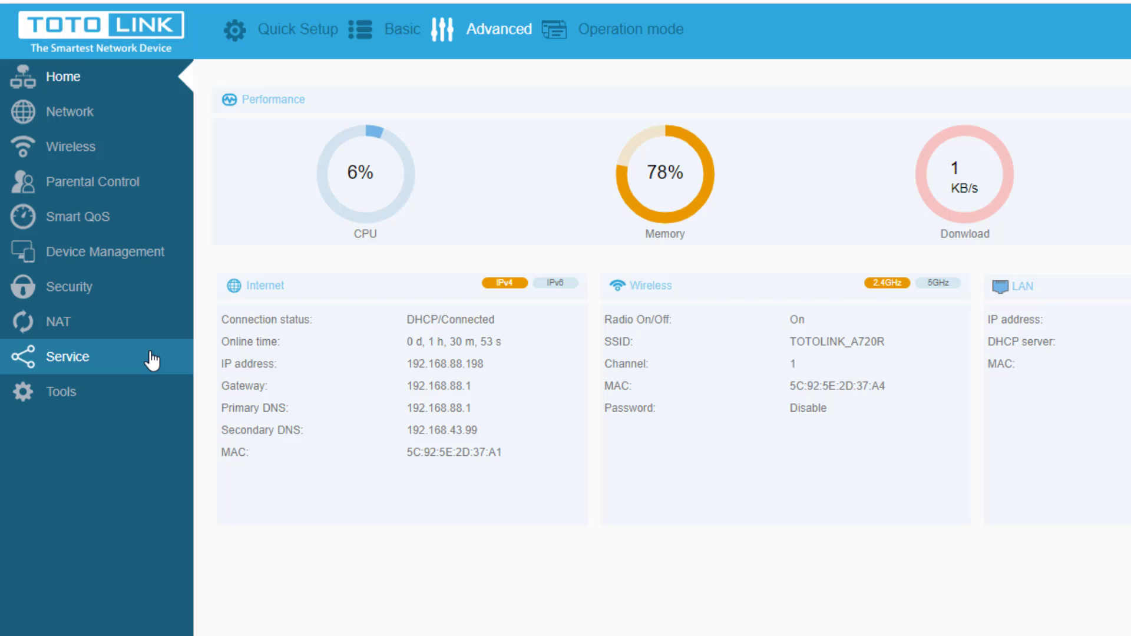
- Open the Remote page of the Totolink's Service settings, turn remote access on and select its port value
click(71, 360)
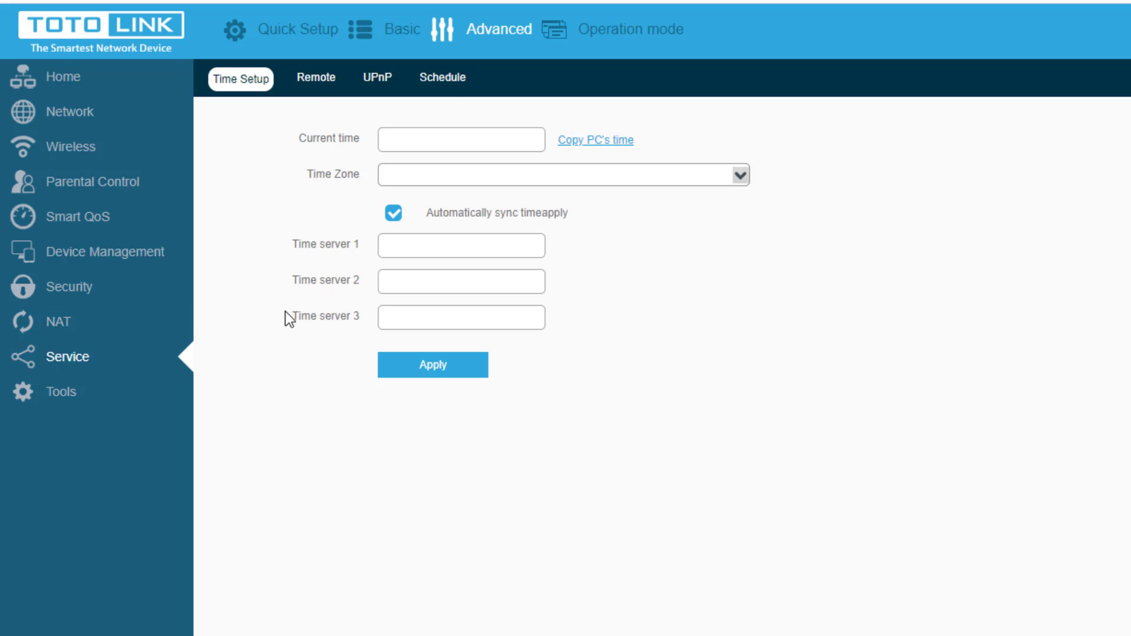
click(310, 80)
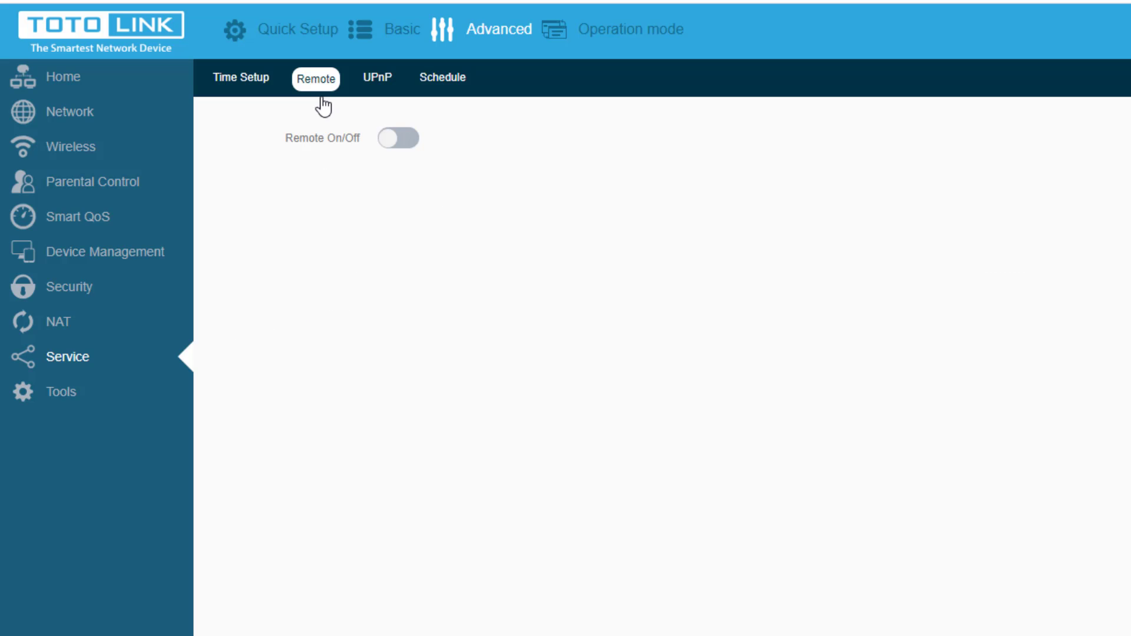
click(388, 139)
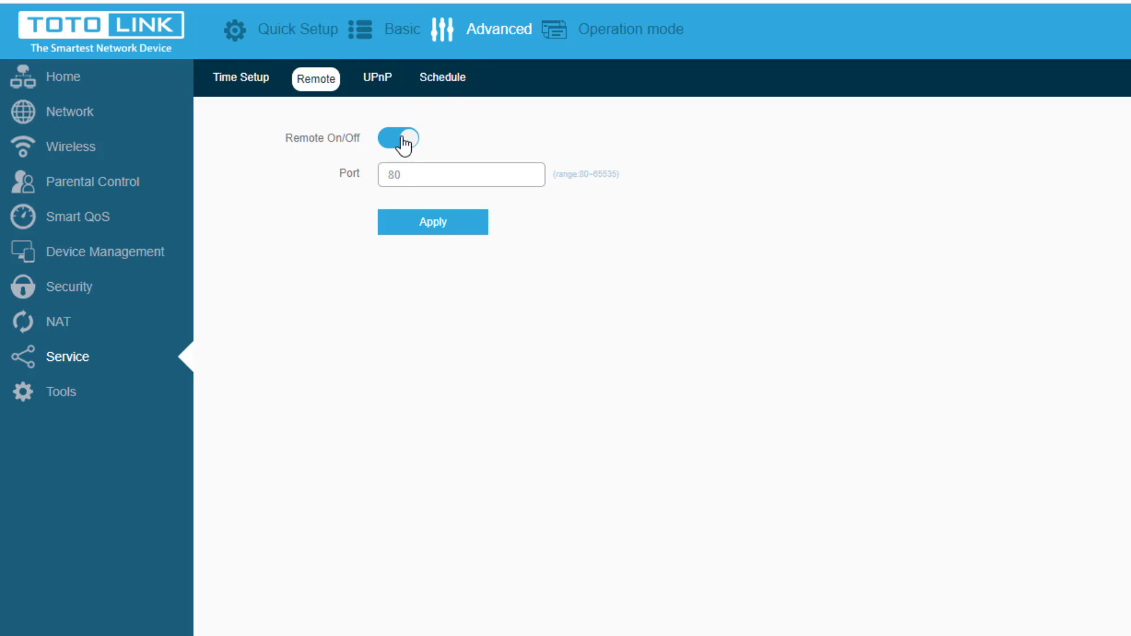
drag(419, 174, 328, 171)
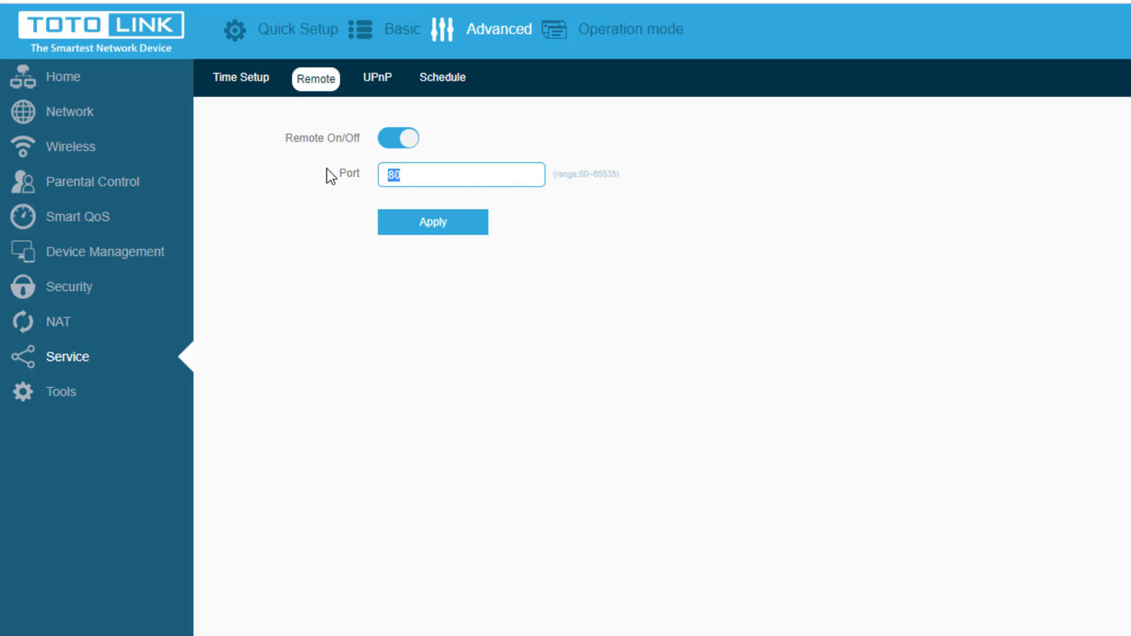
click(419, 176)
drag(404, 174, 327, 176)
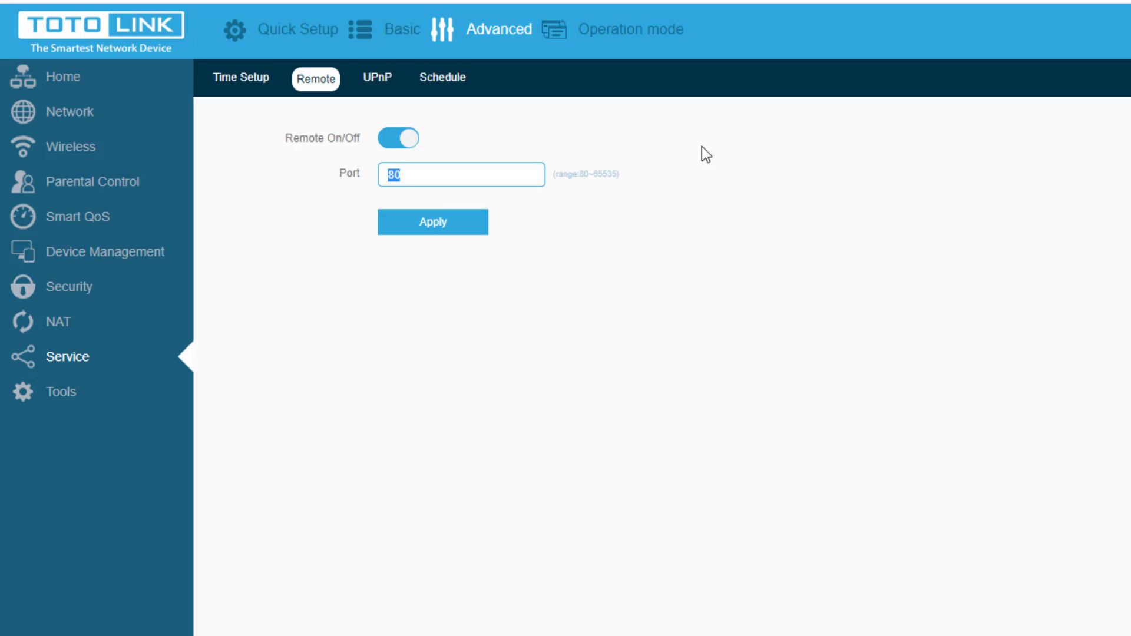